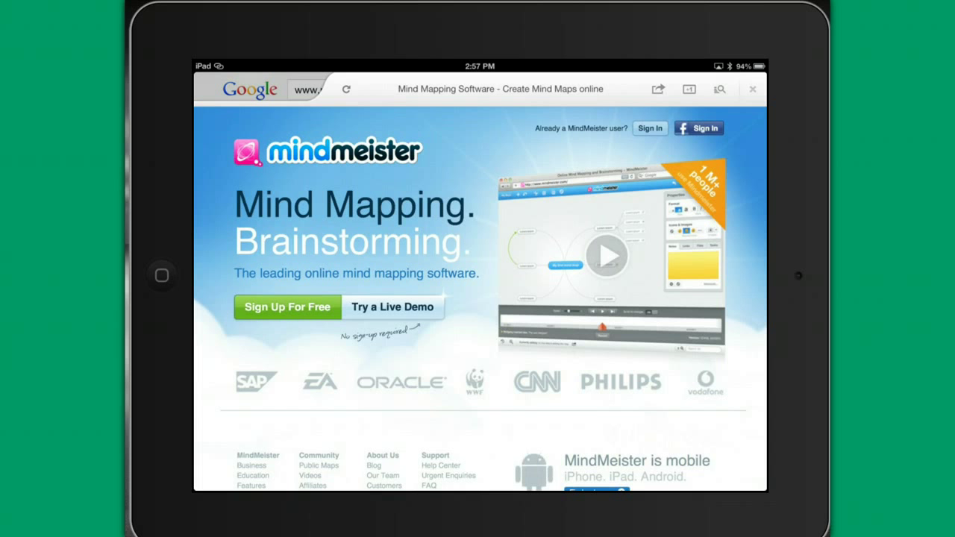
{"action": "left_click", "coordinate": [417, 396]}
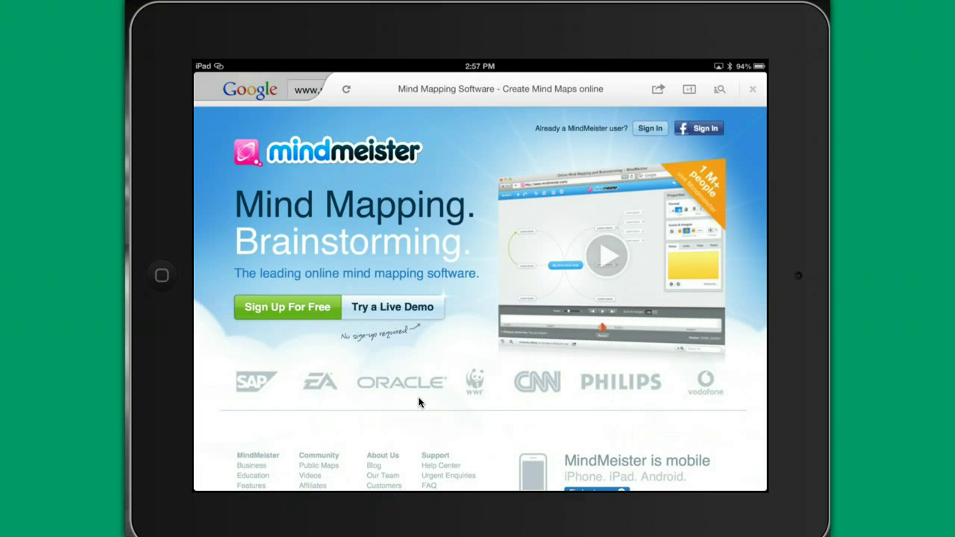
{"action": "left_click", "coordinate": [441, 384]}
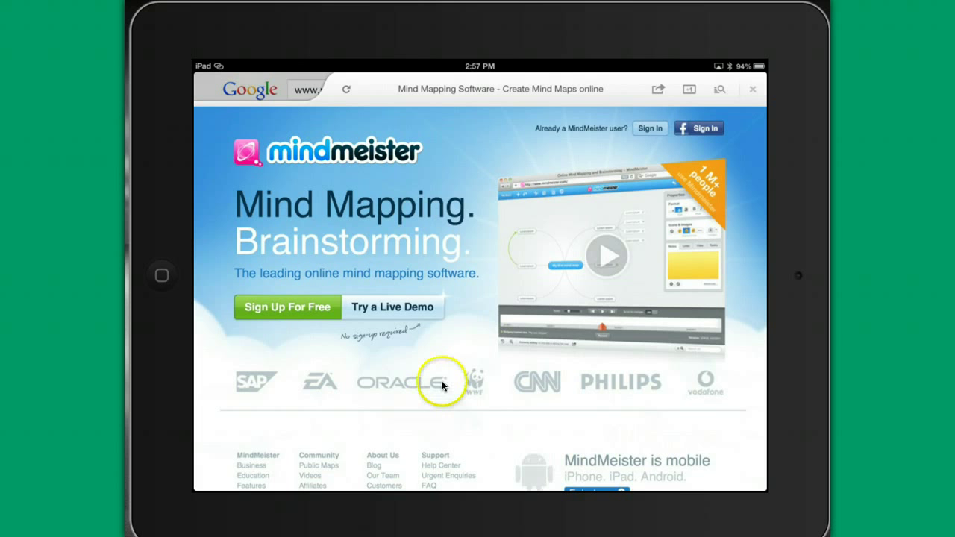
{"action": "left_click", "coordinate": [672, 108]}
{"action": "left_click", "coordinate": [650, 130]}
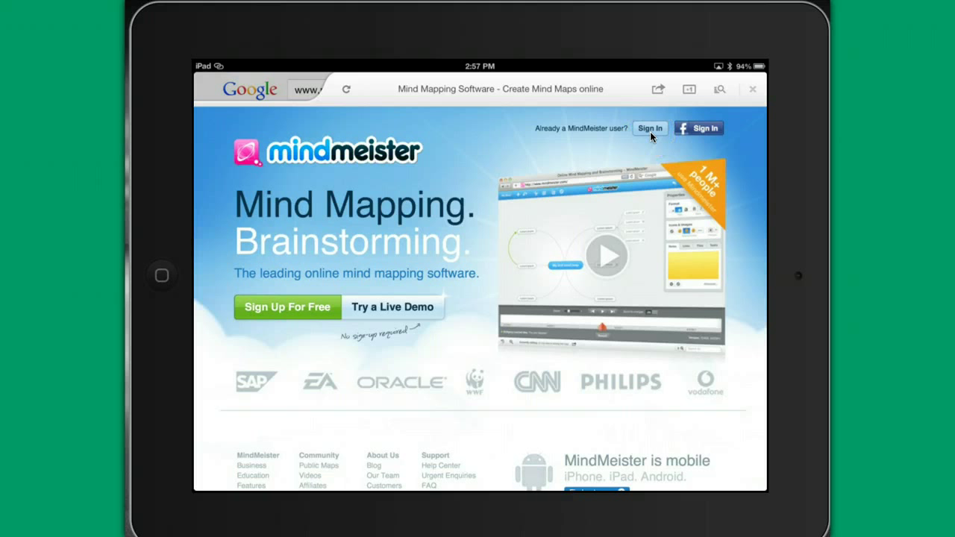
{"action": "left_click", "coordinate": [701, 128]}
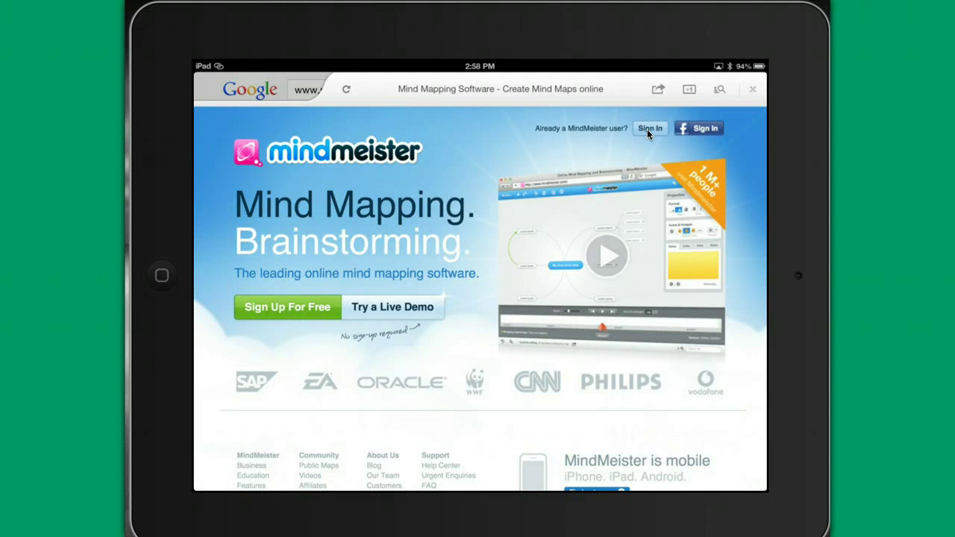
{"action": "left_click", "coordinate": [280, 305]}
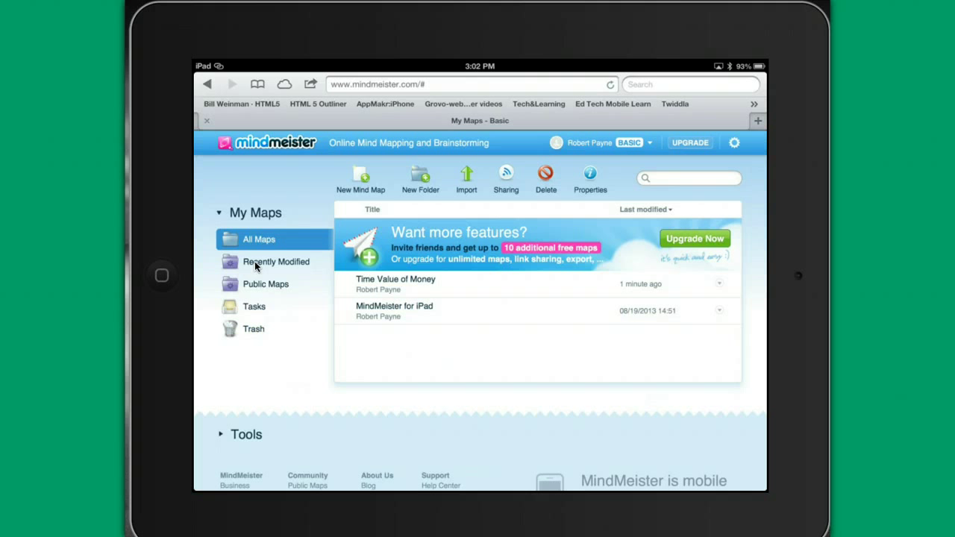
{"action": "left_click", "coordinate": [257, 284]}
{"action": "left_click", "coordinate": [260, 290]}
{"action": "left_click", "coordinate": [273, 285]}
{"action": "left_click", "coordinate": [282, 332]}
{"action": "left_click", "coordinate": [426, 357]}
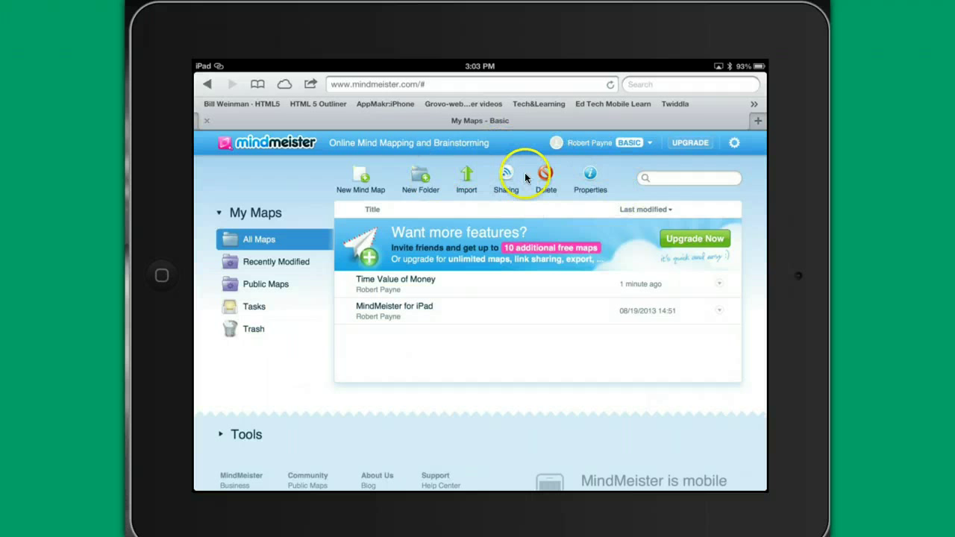
Start a new mind map and look through the top maps in the template library
{"action": "left_click", "coordinate": [365, 180]}
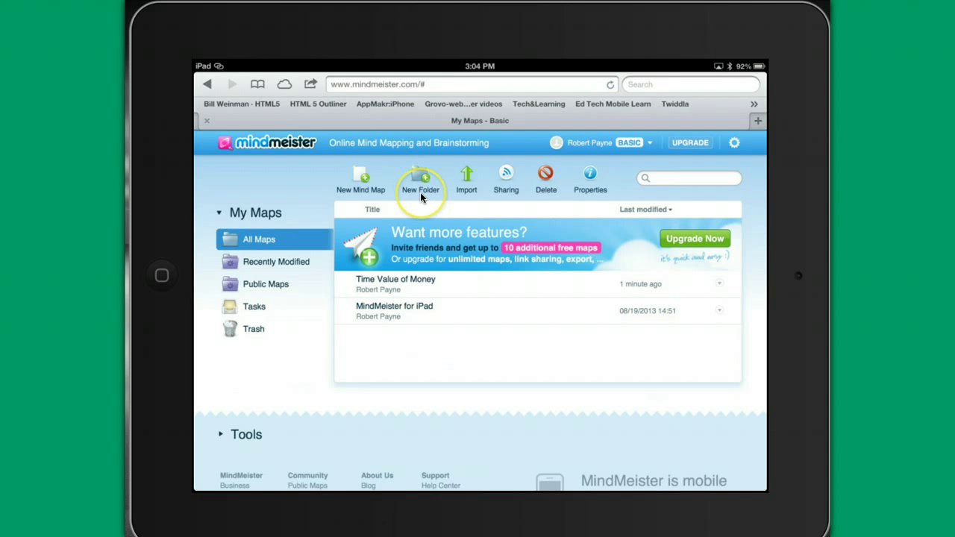
{"action": "left_click", "coordinate": [360, 176]}
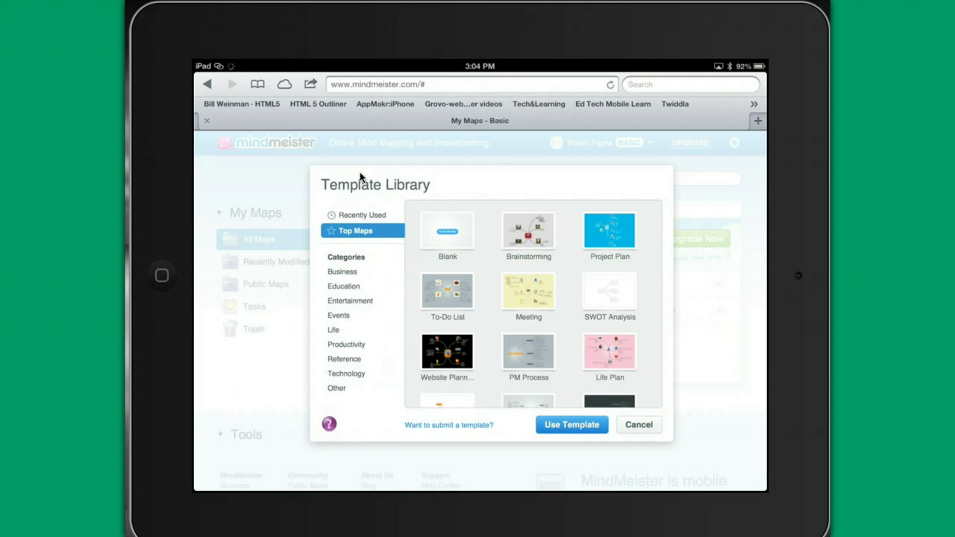
{"action": "scroll", "coordinate": [520, 304], "scroll_direction": "down", "scroll_amount": 3}
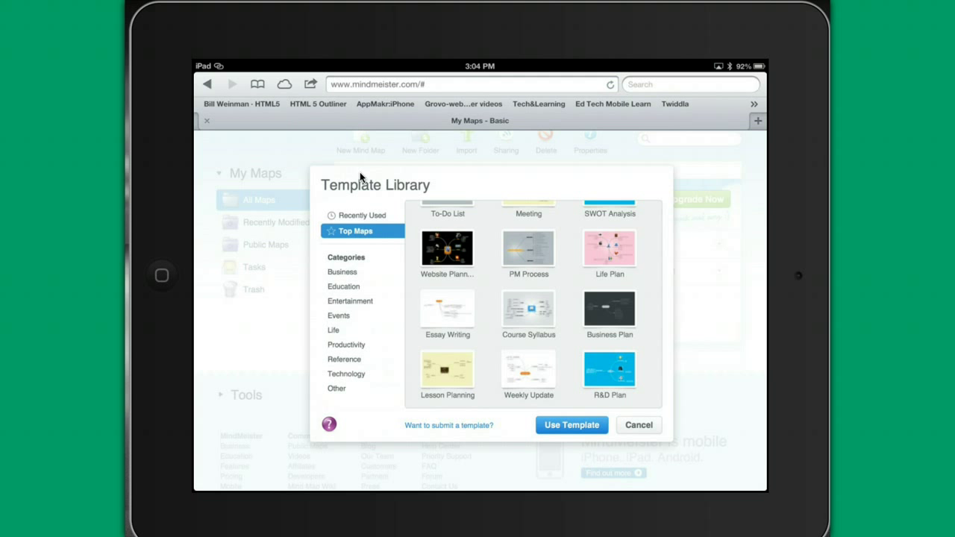
{"action": "scroll", "coordinate": [529, 304], "scroll_direction": "up", "scroll_amount": 2}
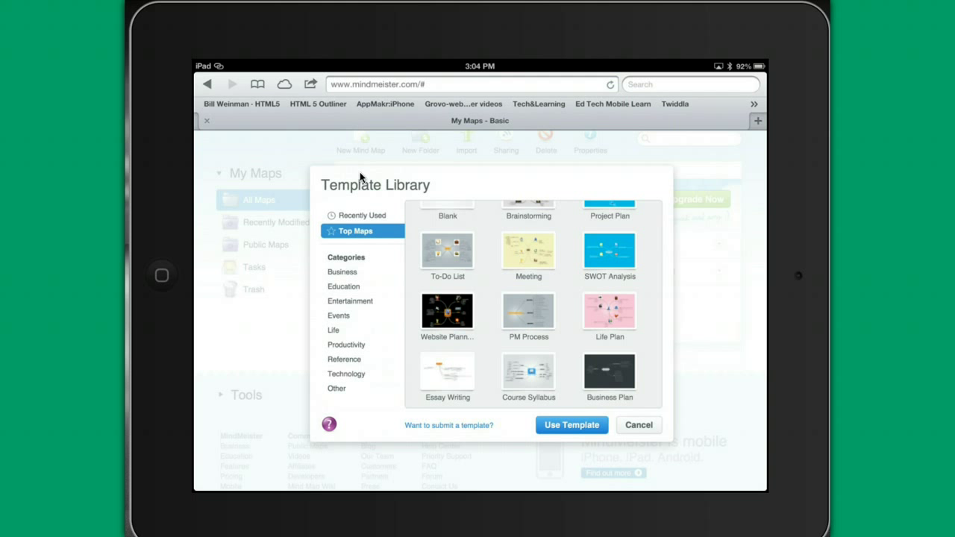
{"action": "scroll", "coordinate": [533, 304], "scroll_direction": "up", "scroll_amount": 1}
{"action": "scroll", "coordinate": [534, 303], "scroll_direction": "up", "scroll_amount": 1}
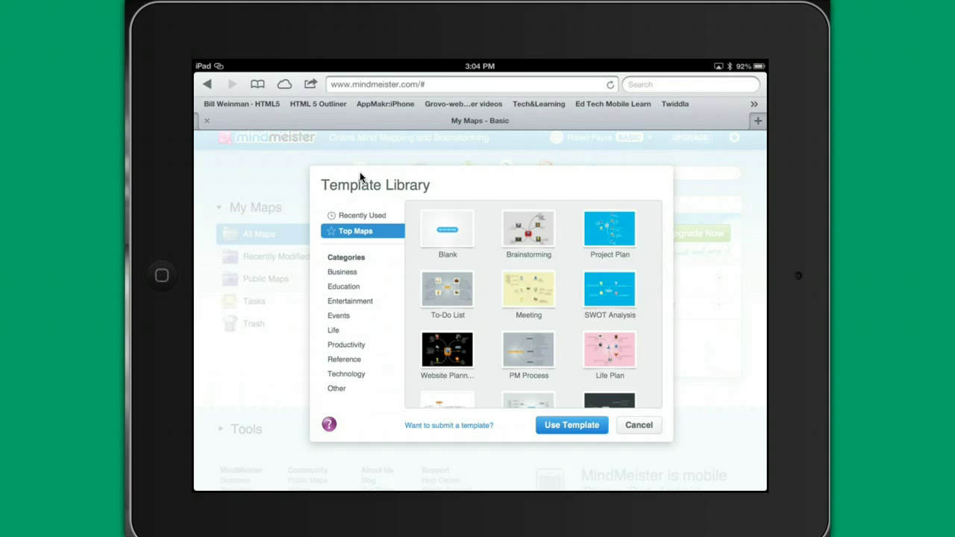
Browse the Business, Education, Entertainment, Productivity, Technology, Recently Used and Other groups of the template library
{"action": "left_click", "coordinate": [343, 271]}
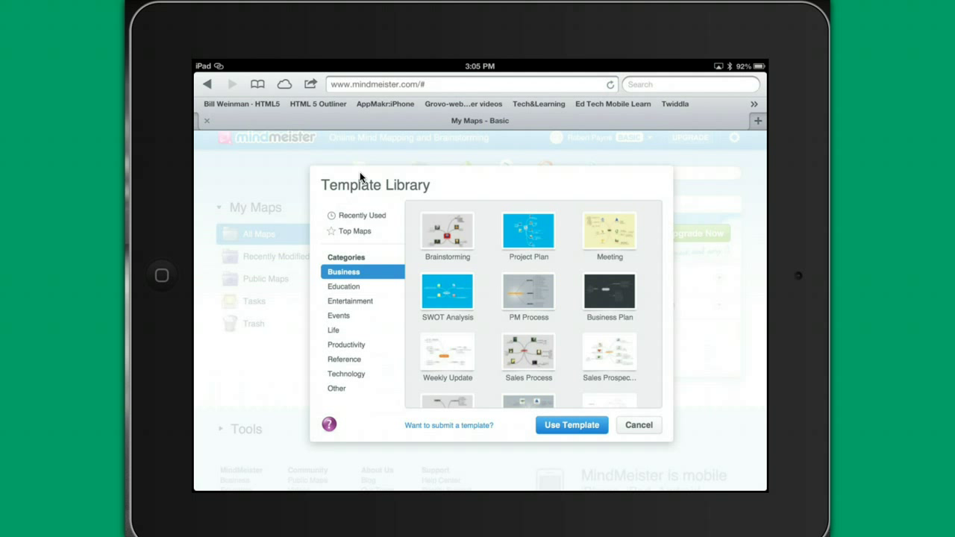
{"action": "left_click", "coordinate": [343, 287]}
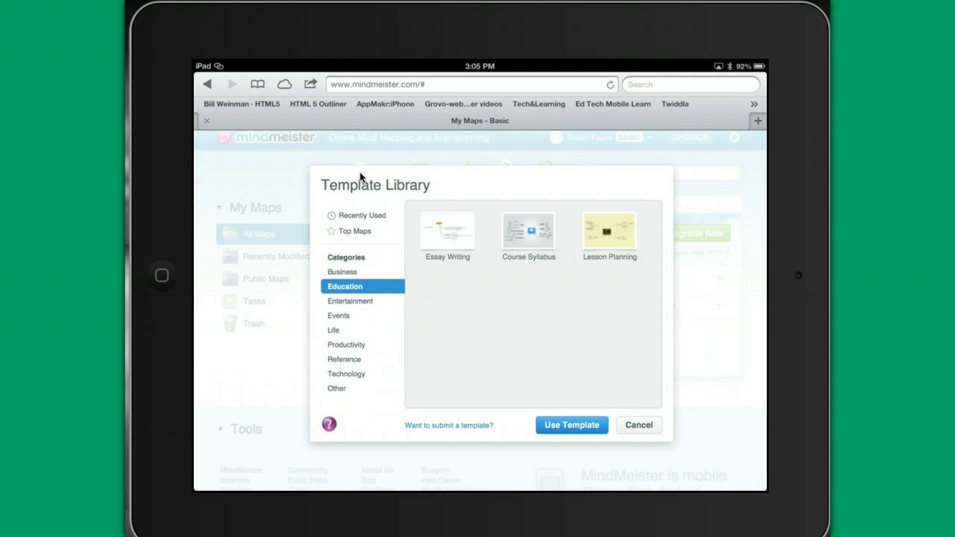
{"action": "left_click", "coordinate": [350, 301]}
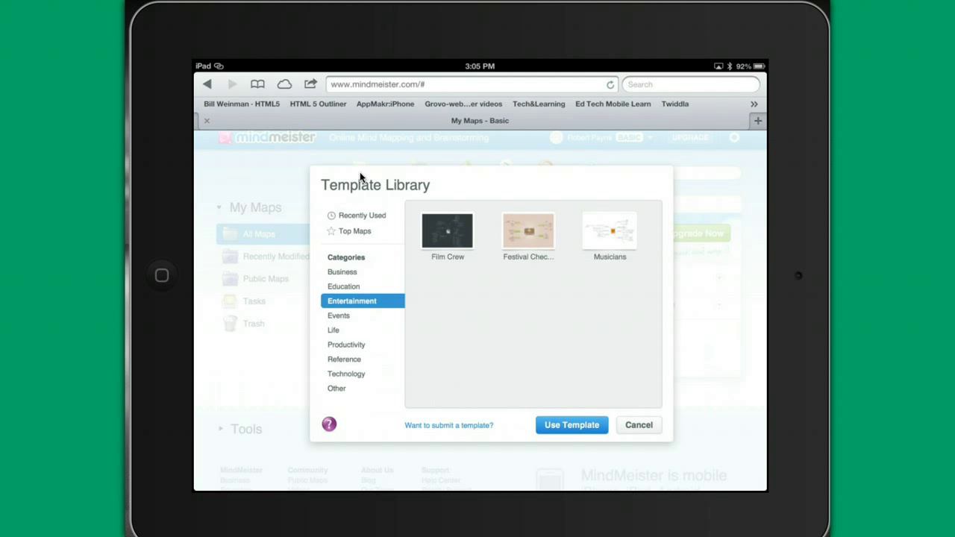
{"action": "left_click", "coordinate": [346, 345]}
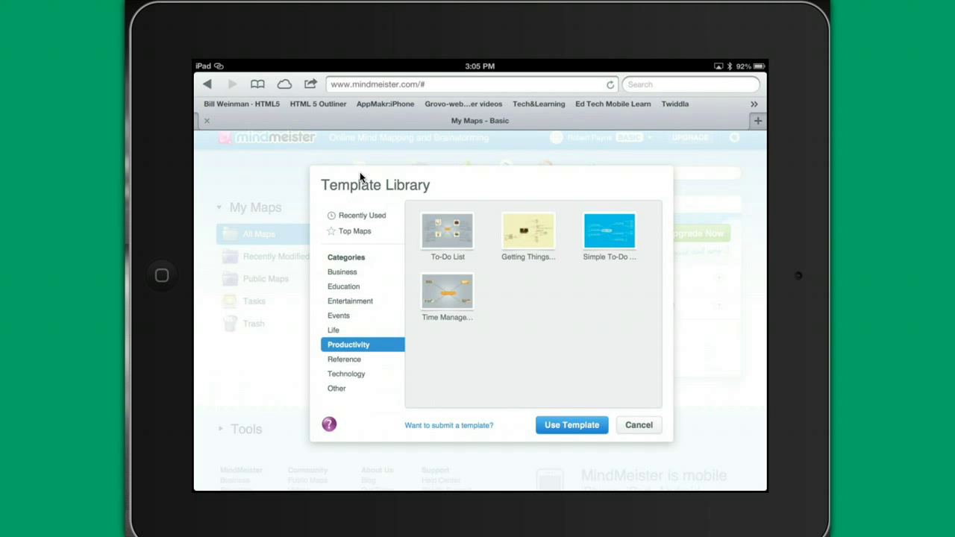
{"action": "left_click", "coordinate": [346, 374]}
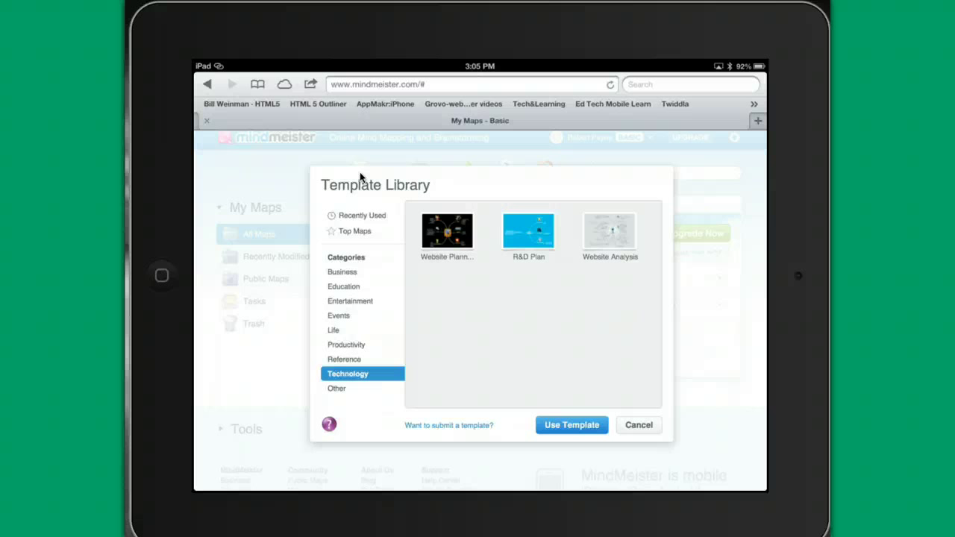
{"action": "left_click", "coordinate": [341, 271]}
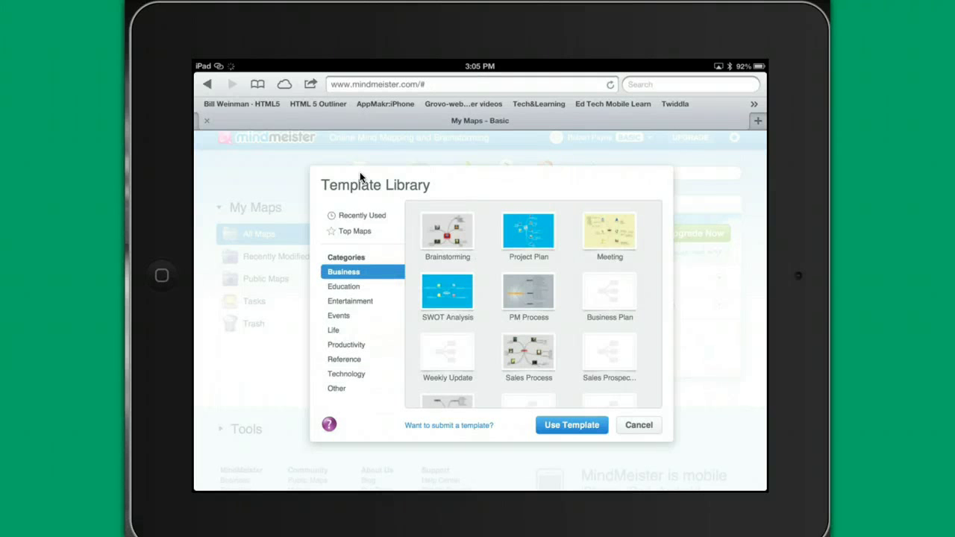
{"action": "scroll", "coordinate": [528, 292], "scroll_direction": "up", "scroll_amount": 2}
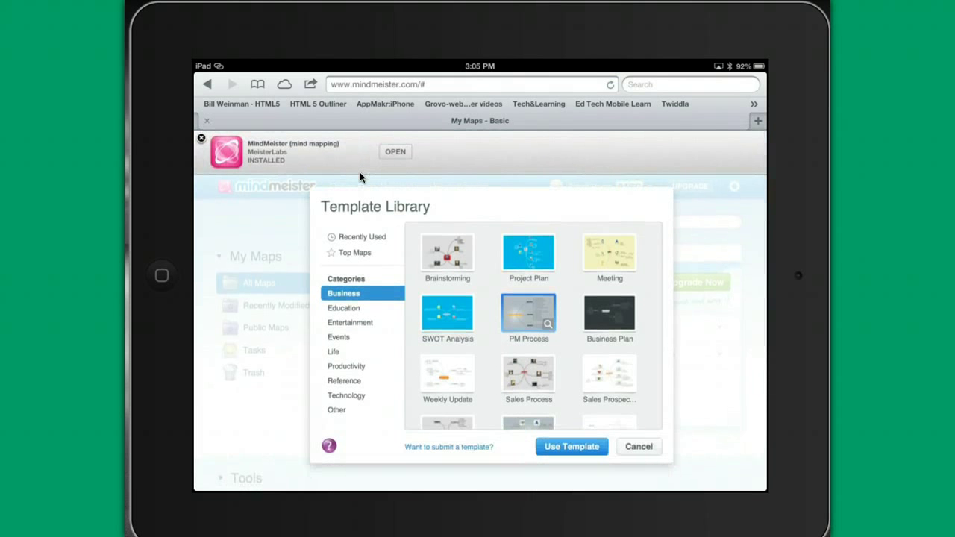
{"action": "left_click", "coordinate": [362, 236]}
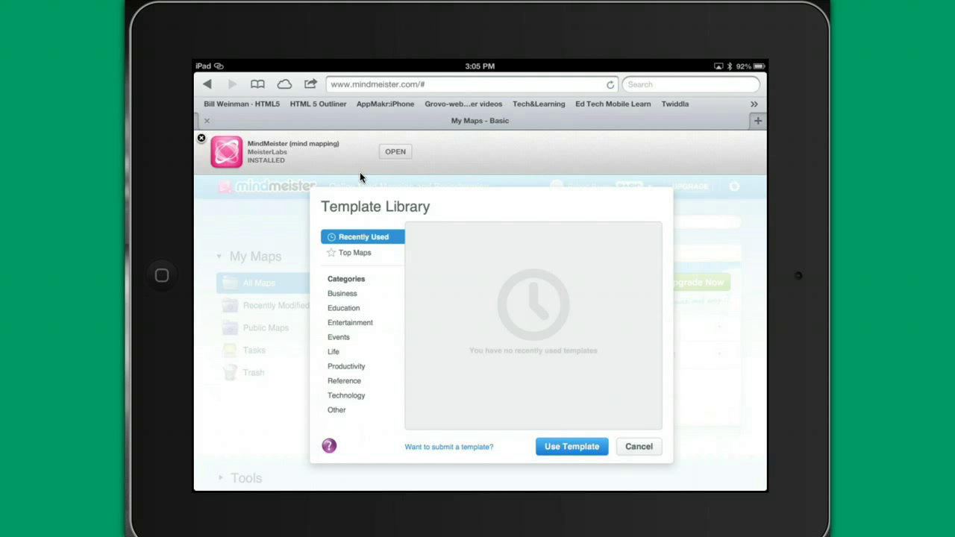
{"action": "left_click", "coordinate": [337, 409]}
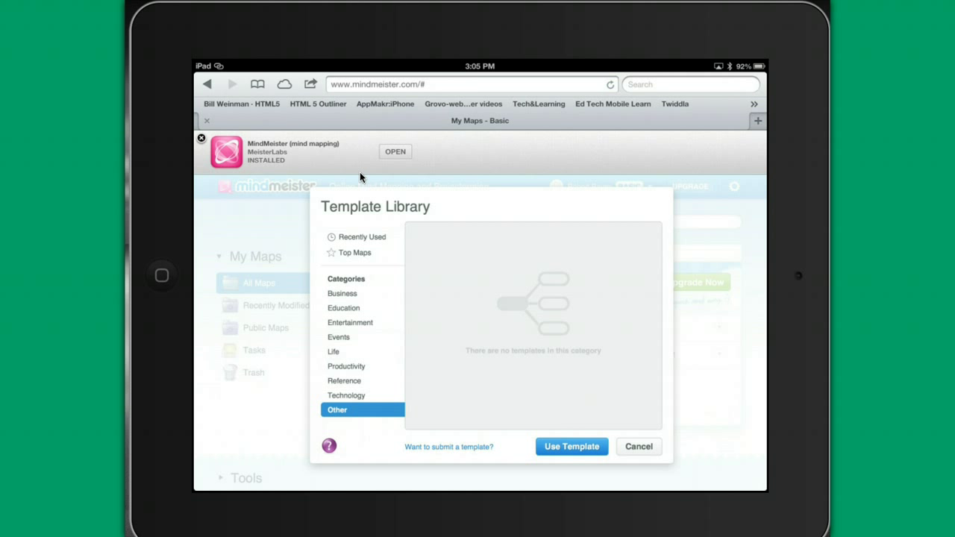
Create a new mind map from the Brainstorming template in the Business category
{"action": "left_click", "coordinate": [343, 293]}
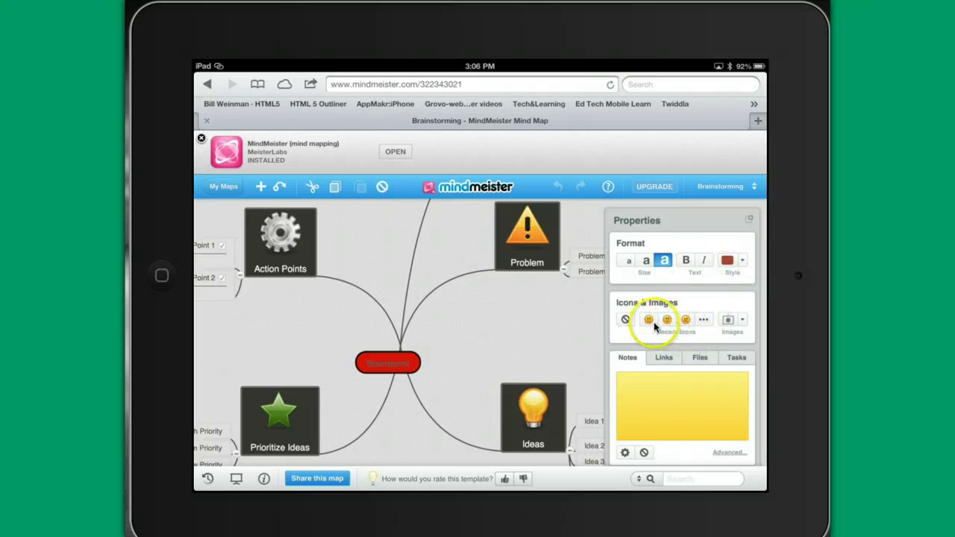
{"action": "left_click", "coordinate": [742, 323]}
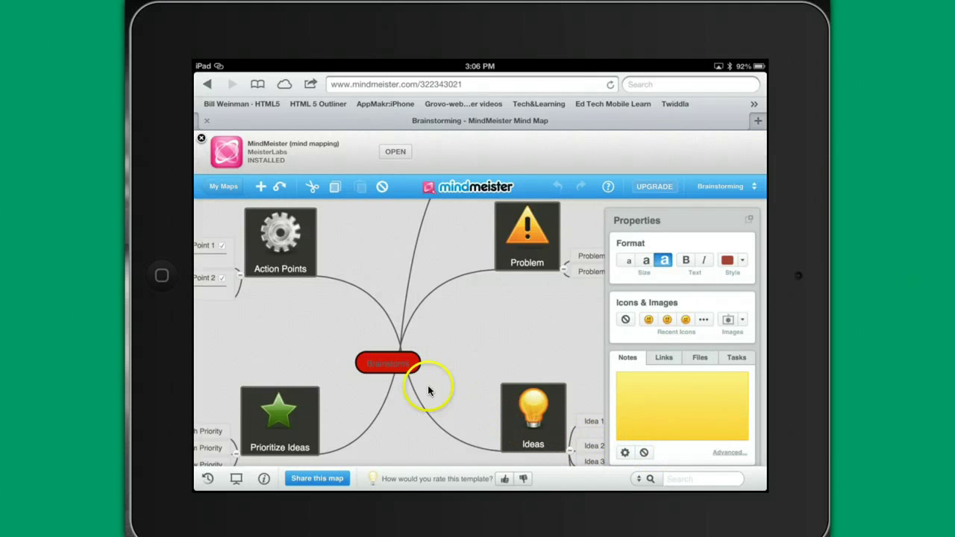
Rename the central Brainstorming topic as Project 1
{"action": "left_click", "coordinate": [388, 366]}
{"action": "left_click", "coordinate": [388, 364]}
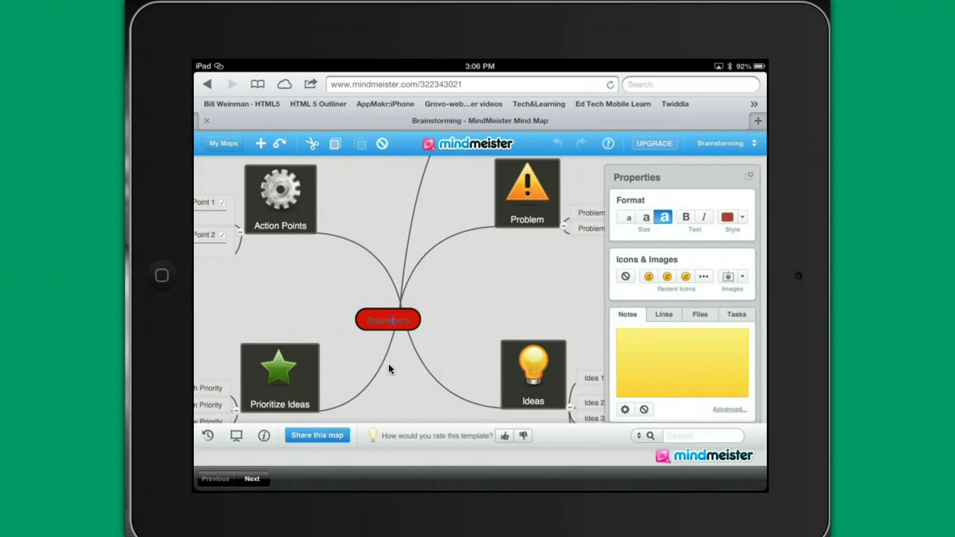
{"action": "key", "text": "Down"}
{"action": "key", "text": "BackSpace"}
{"action": "key", "text": "BackSpace"}
{"action": "key", "text": "BackSpace"}
{"action": "key", "text": "BackSpace"}
{"action": "key", "text": "BackSpace"}
{"action": "key", "text": "BackSpace"}
{"action": "key", "text": "BackSpace"}
{"action": "key", "text": "BackSpace"}
{"action": "key", "text": "BackSpace"}
{"action": "key", "text": "BackSpace"}
{"action": "key", "text": "BackSpace"}
{"action": "type", "text": "Project 1"}
{"action": "key", "text": "Return"}
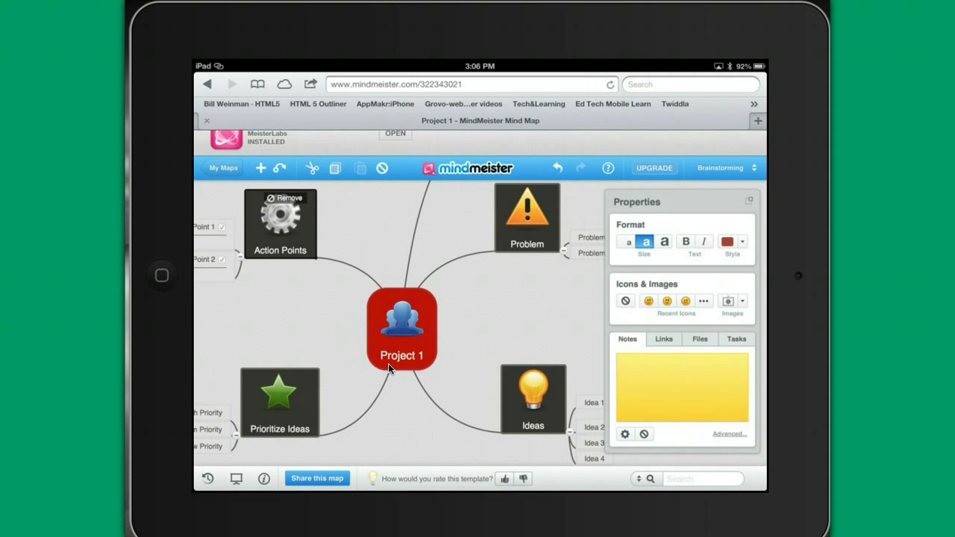
Examine the Action Points, Problem, Ideas and Prioritize Ideas branches around the central topic and their subtopics
{"action": "scroll", "coordinate": [388, 365], "scroll_direction": "left", "scroll_amount": 2}
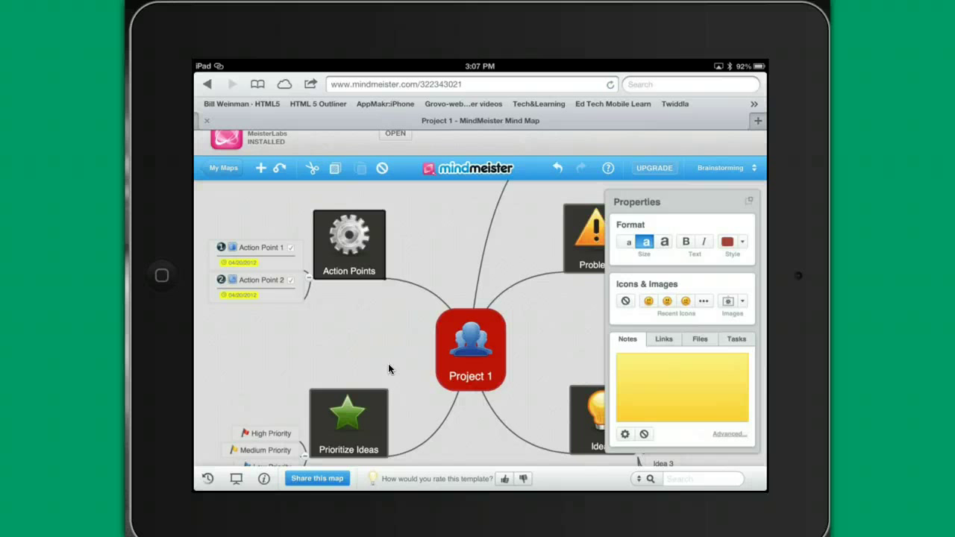
{"action": "scroll", "coordinate": [389, 365], "scroll_direction": "right", "scroll_amount": 3}
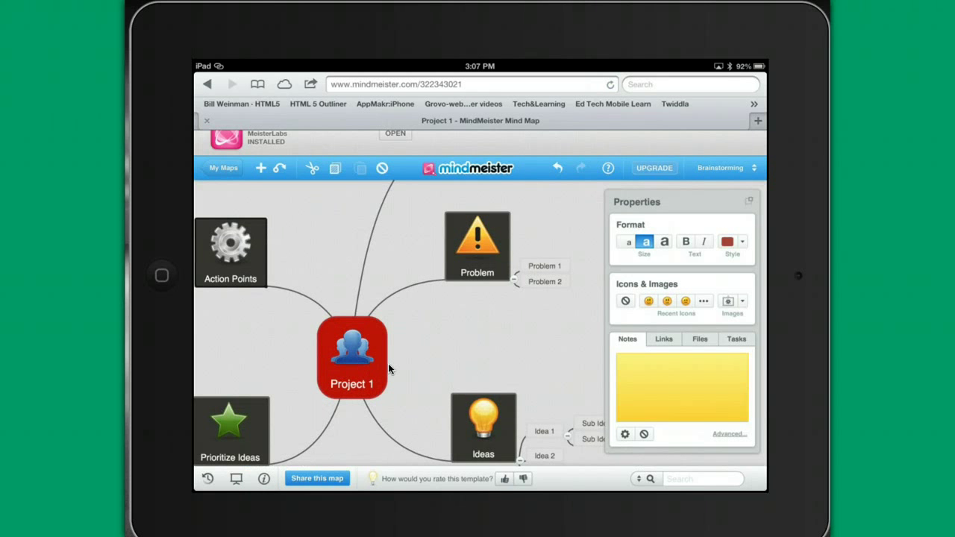
{"action": "left_click", "coordinate": [477, 245]}
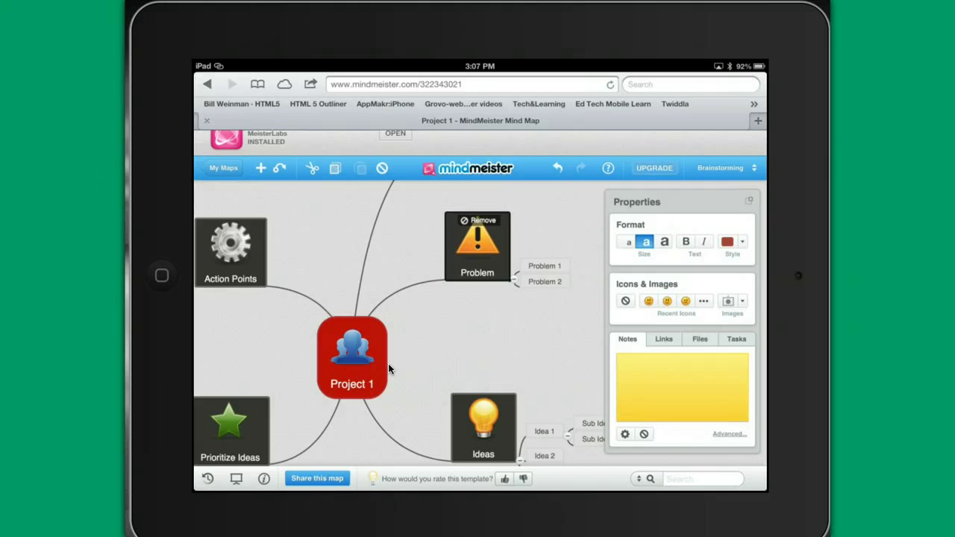
{"action": "left_click", "coordinate": [544, 266]}
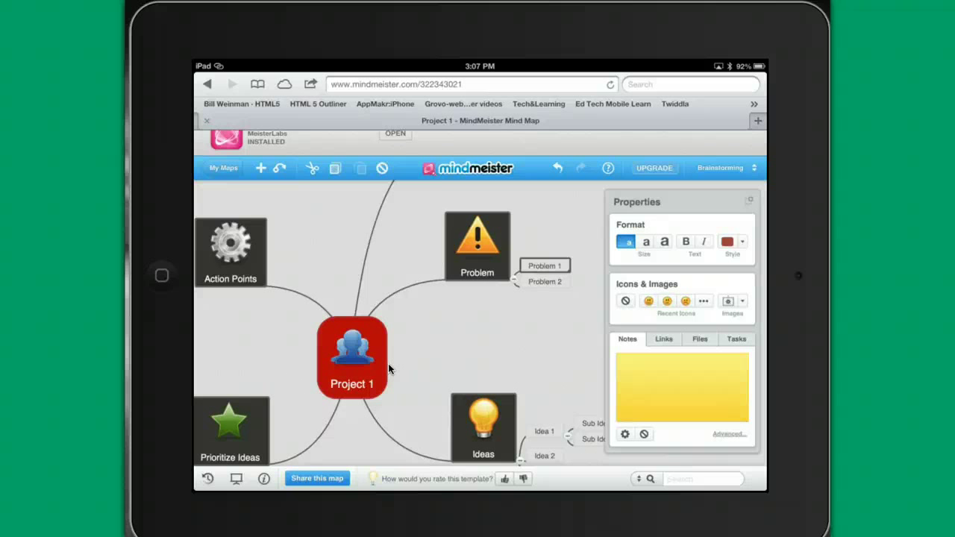
{"action": "left_click_drag", "start_coordinate": [388, 364], "coordinate": [479, 295]}
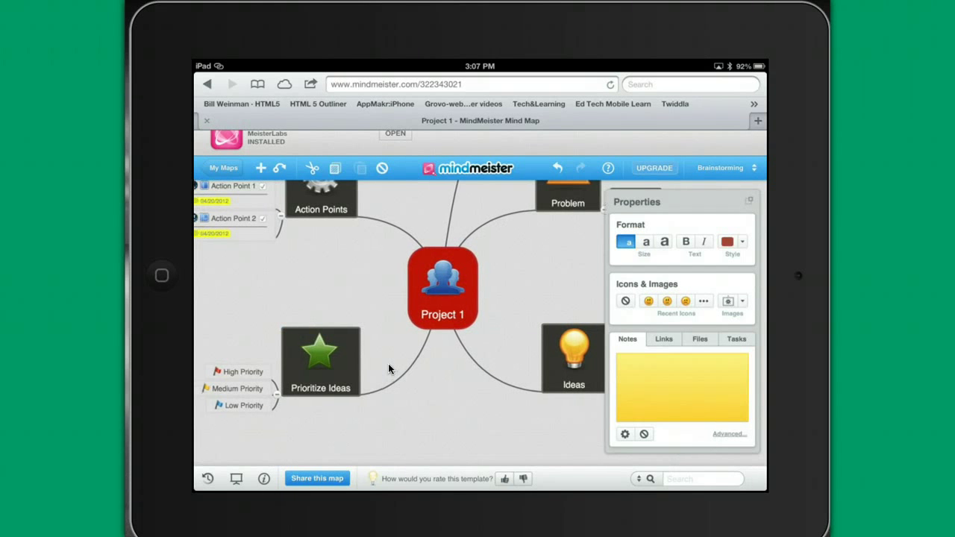
{"action": "key", "text": "Right"}
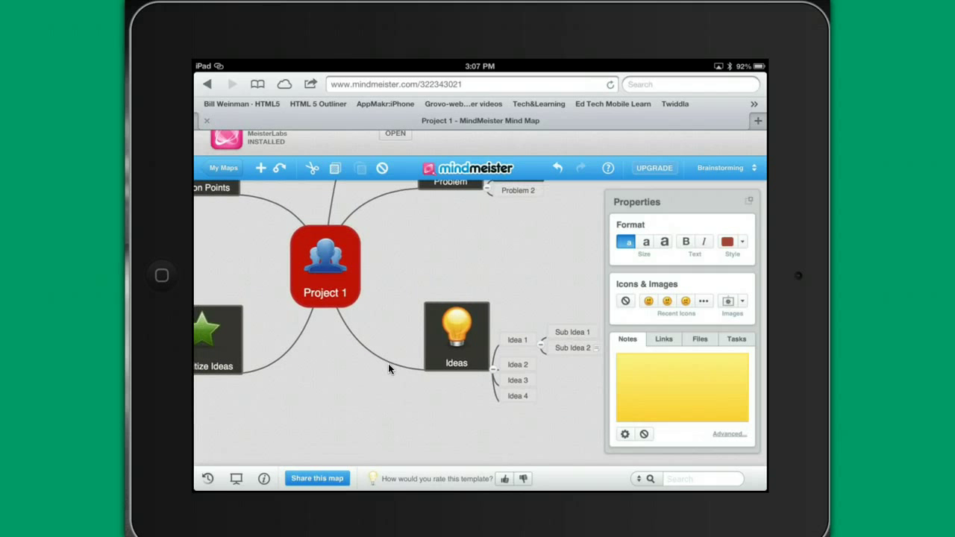
{"action": "key", "text": "Left"}
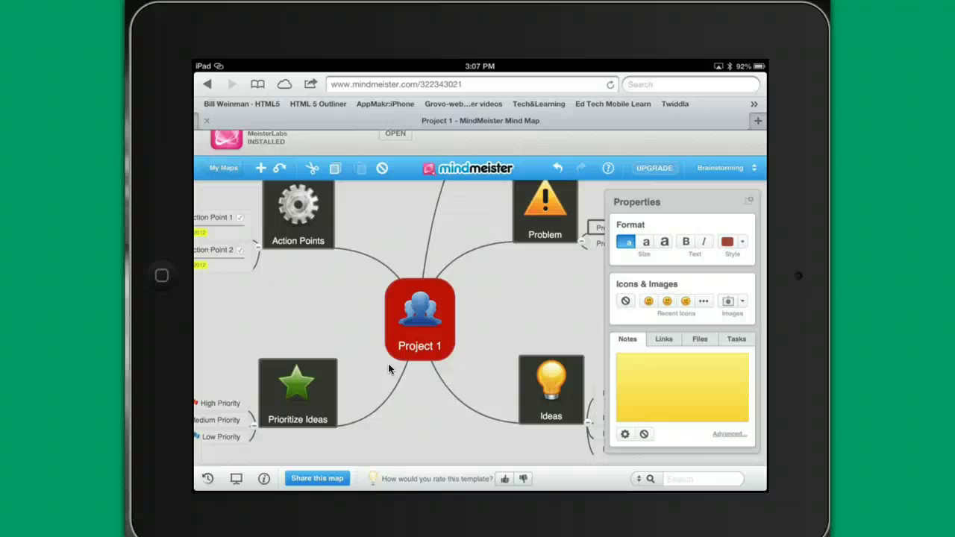
{"action": "left_click", "coordinate": [298, 361]}
{"action": "left_click", "coordinate": [261, 168]}
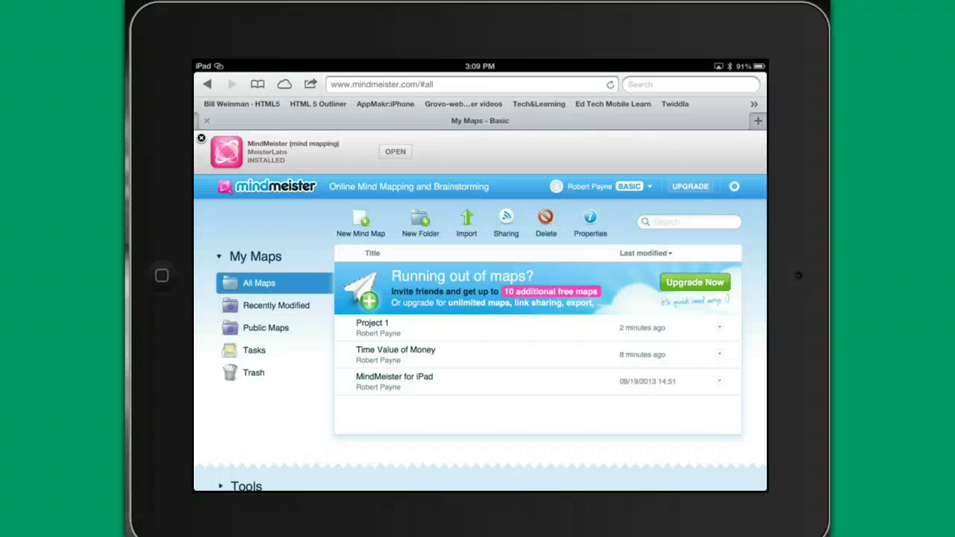
Open the Time Value of Money mind map from the list of all maps
{"action": "left_click", "coordinate": [395, 350]}
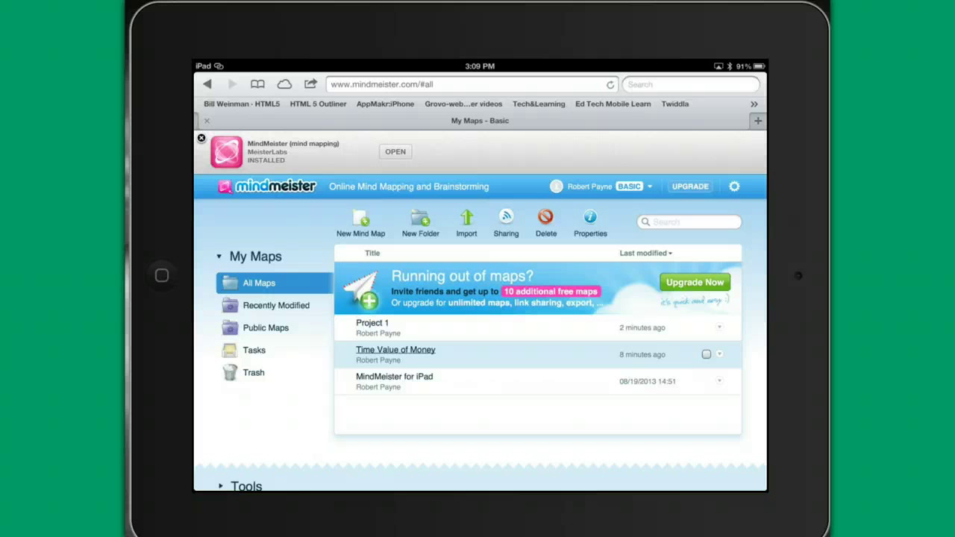
{"action": "left_click", "coordinate": [719, 354]}
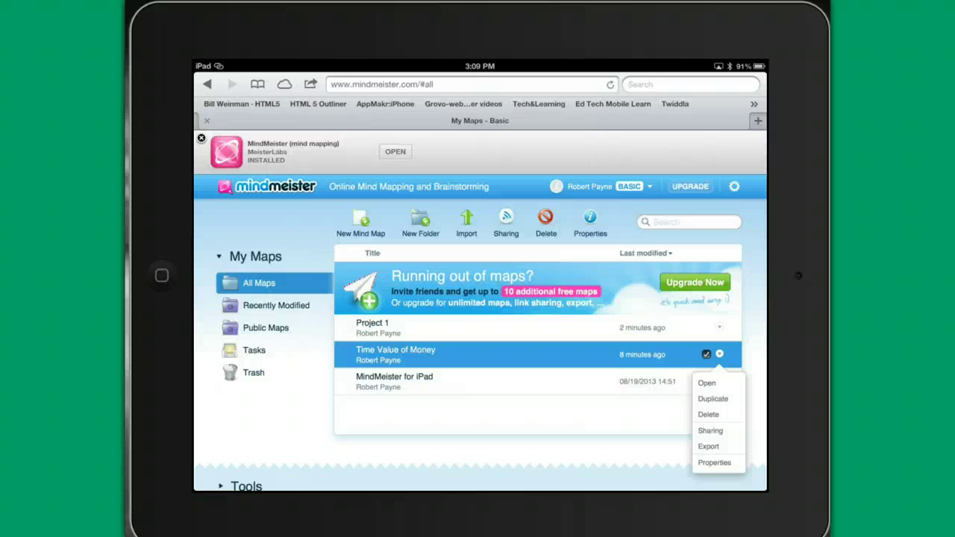
{"action": "left_click", "coordinate": [707, 383]}
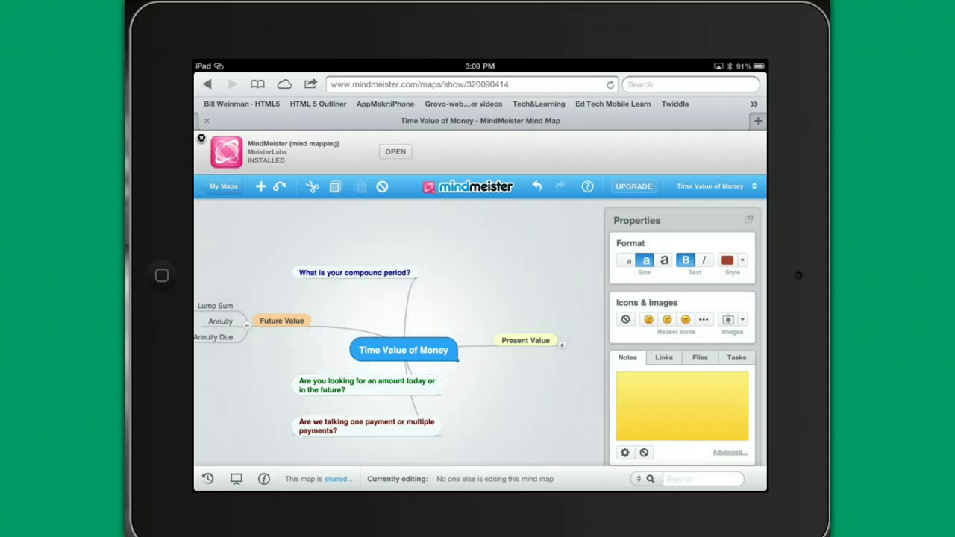
Expand the Present Value branch to view its subtopics, and collapse it again
{"action": "left_click_drag", "start_coordinate": [477, 299], "coordinate": [504, 283]}
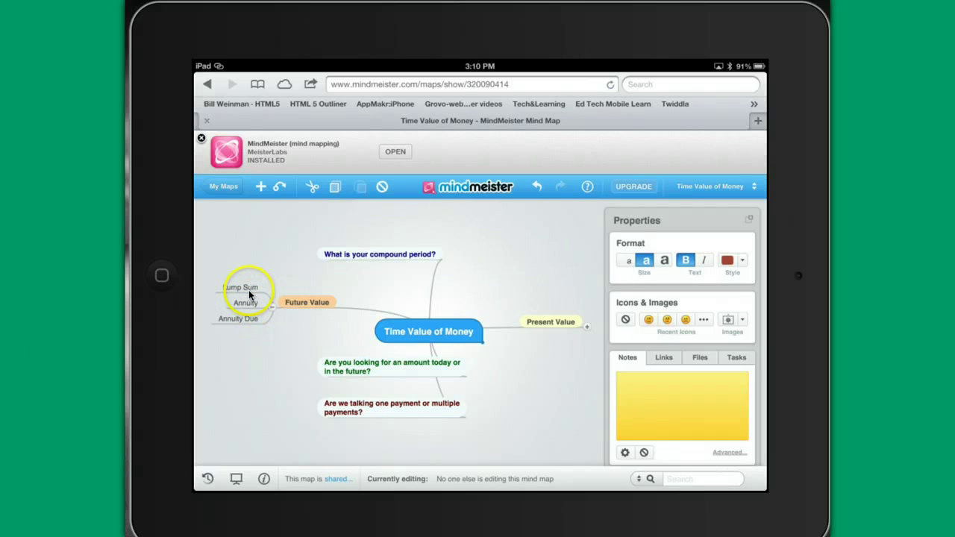
{"action": "left_click", "coordinate": [587, 329]}
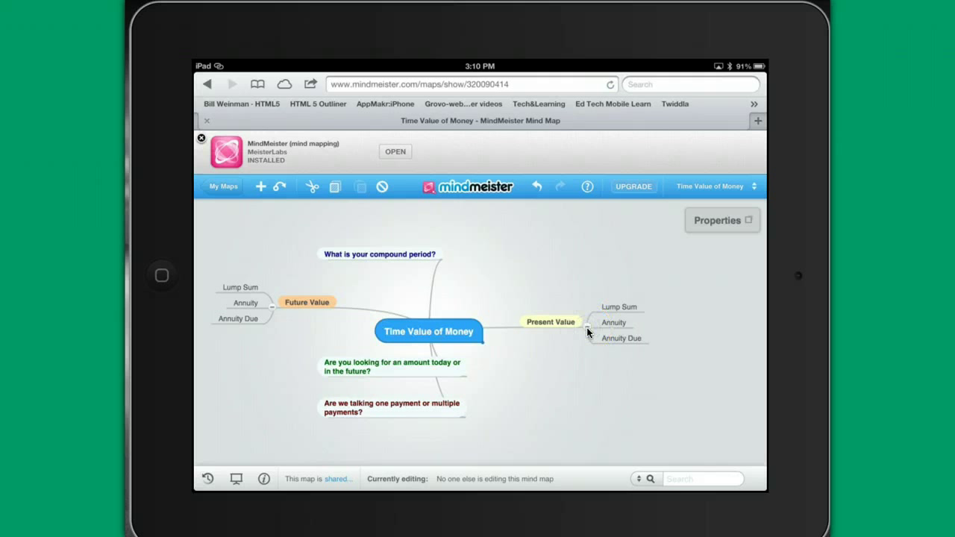
{"action": "left_click", "coordinate": [587, 331]}
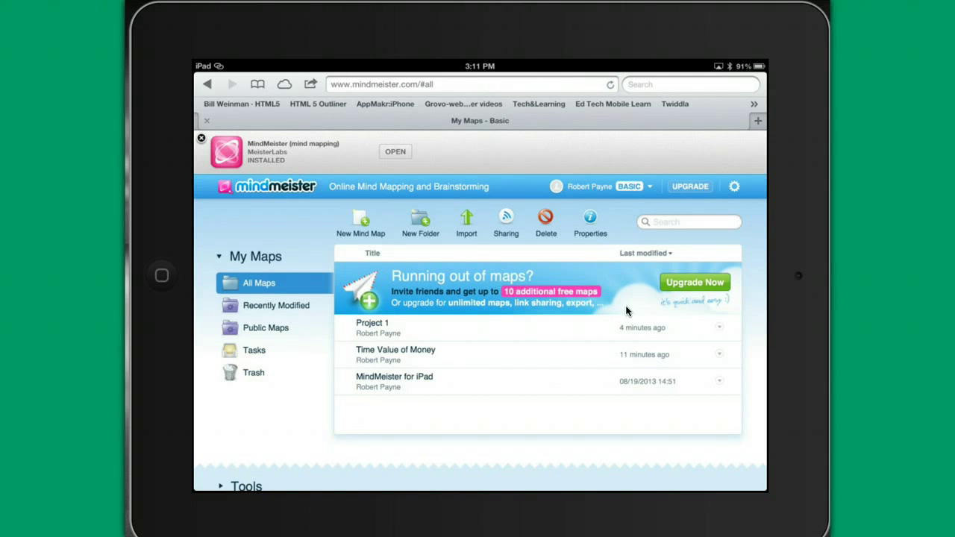
Create a new mind map from the Blank template among the top templates
{"action": "left_click", "coordinate": [360, 223]}
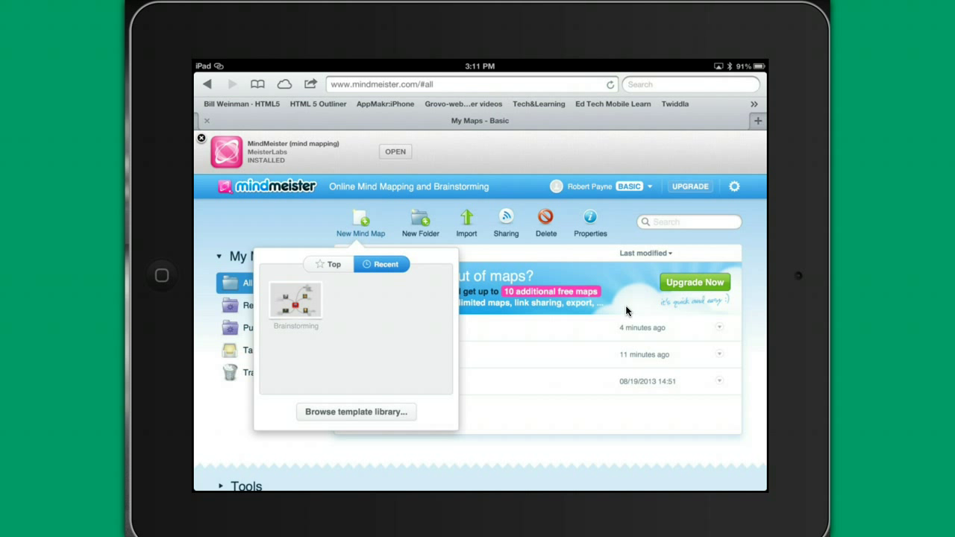
{"action": "left_click", "coordinate": [355, 411]}
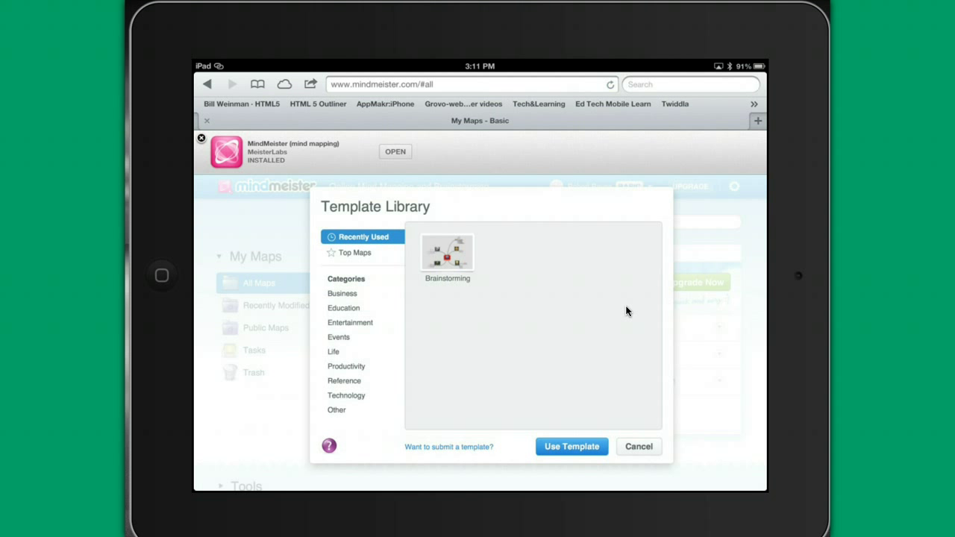
{"action": "key", "text": "Escape"}
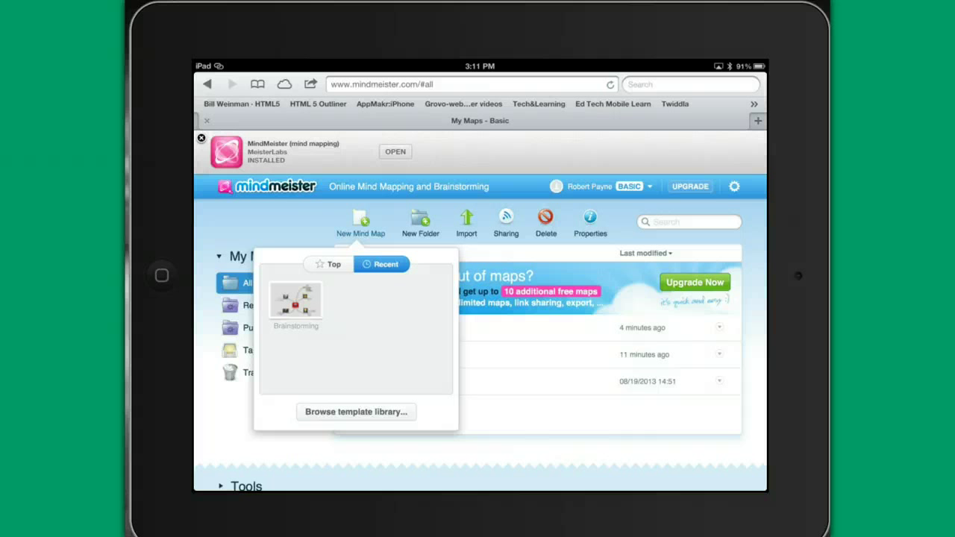
{"action": "left_click", "coordinate": [329, 264]}
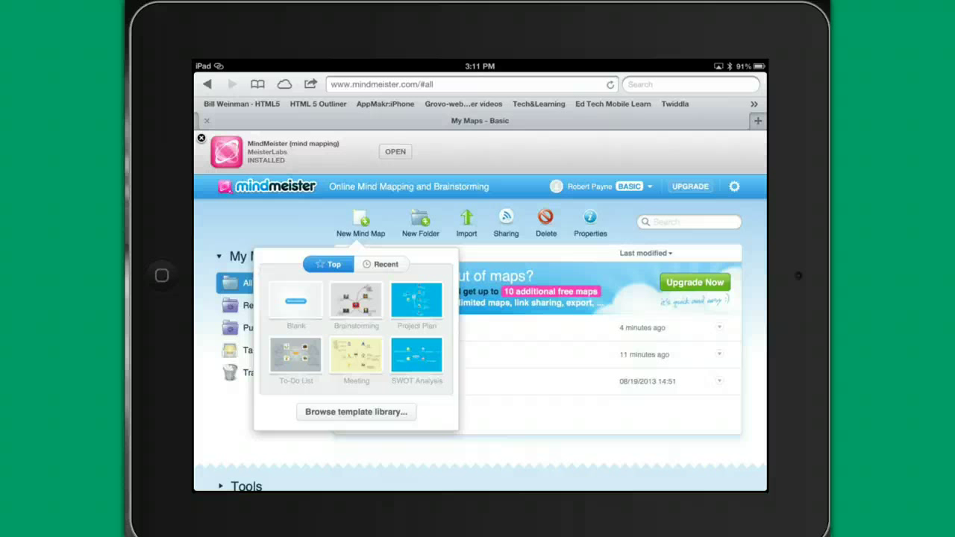
{"action": "left_click", "coordinate": [295, 301]}
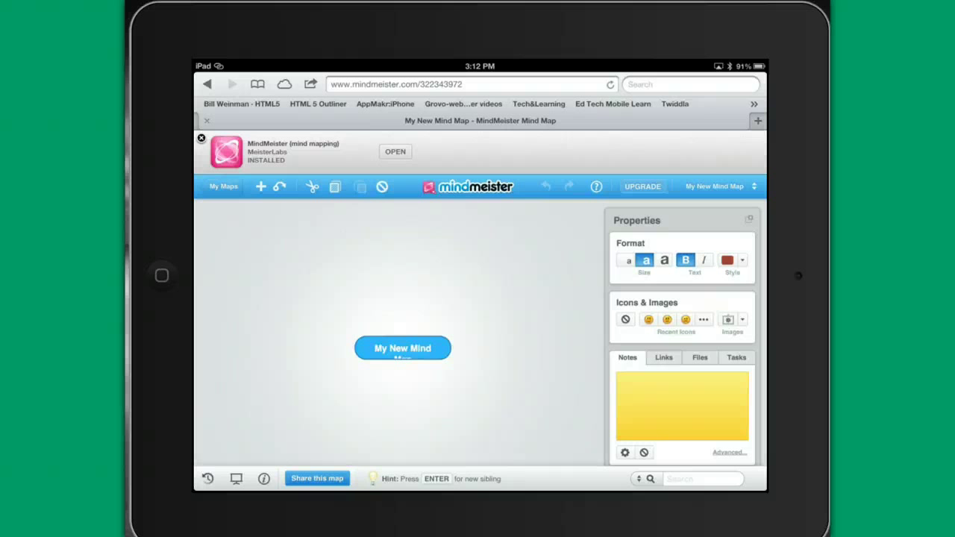
Rename the new map's central topic as Project 1
{"action": "left_click", "coordinate": [403, 347]}
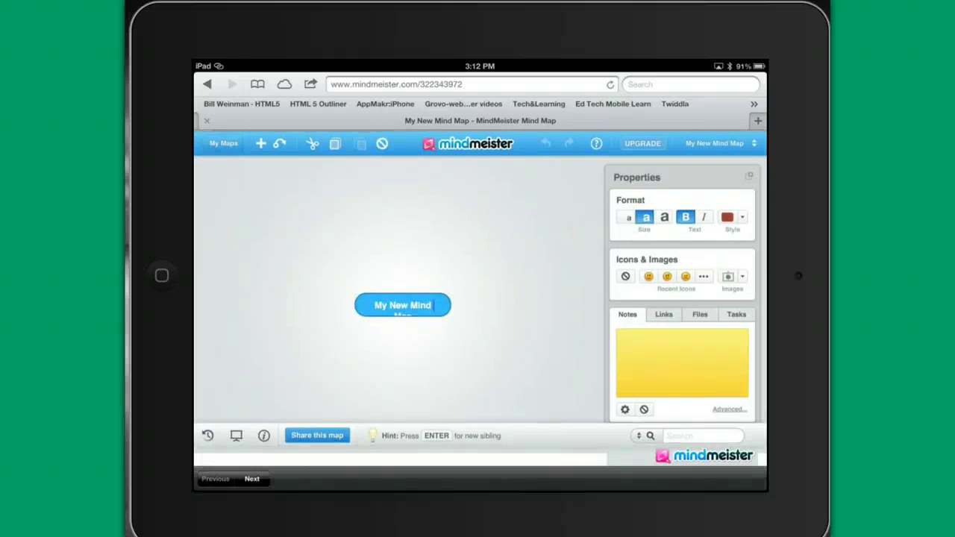
{"action": "key", "text": "BackSpace"}
{"action": "key", "text": "BackSpace"}
{"action": "key", "text": "BackSpace"}
{"action": "key", "text": "BackSpace"}
{"action": "key", "text": "BackSpace"}
{"action": "key", "text": "BackSpace"}
{"action": "key", "text": "BackSpace"}
{"action": "key", "text": "BackSpace"}
{"action": "key", "text": "BackSpace"}
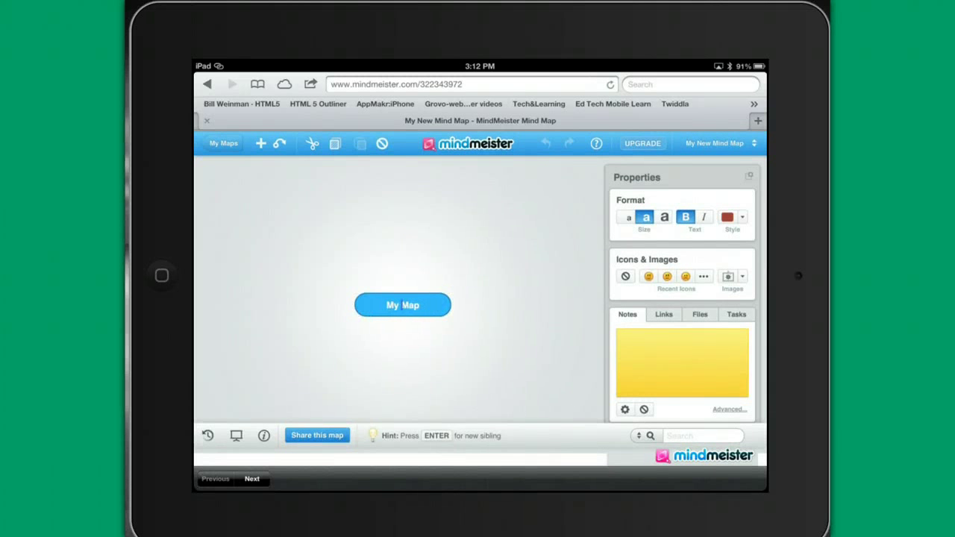
{"action": "left_click", "coordinate": [418, 304]}
{"action": "key", "text": "BackSpace"}
{"action": "key", "text": "BackSpace"}
{"action": "key", "text": "BackSpace"}
{"action": "key", "text": "BackSpace"}
{"action": "key", "text": "BackSpace"}
{"action": "type", "text": "Project 1"}
{"action": "key", "text": "Tab"}
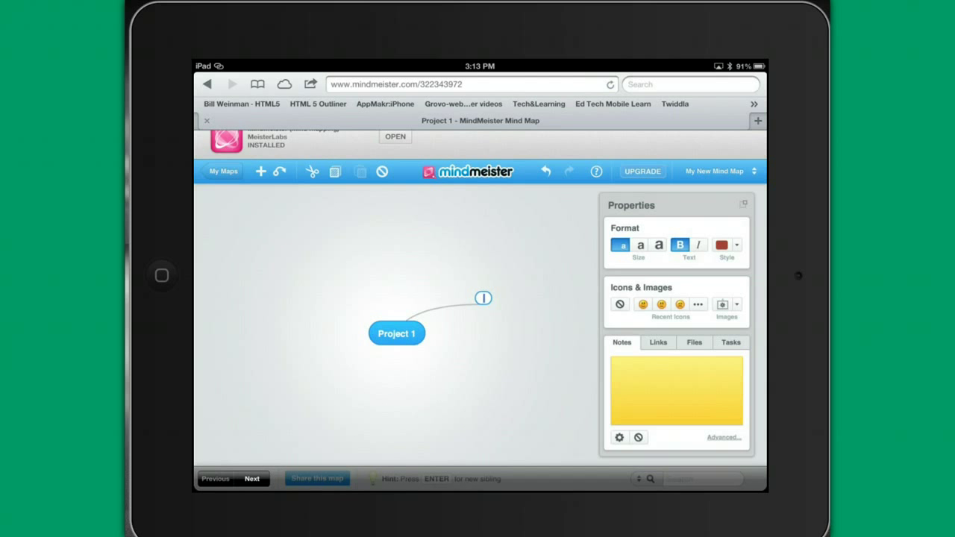
{"action": "key", "text": "Escape"}
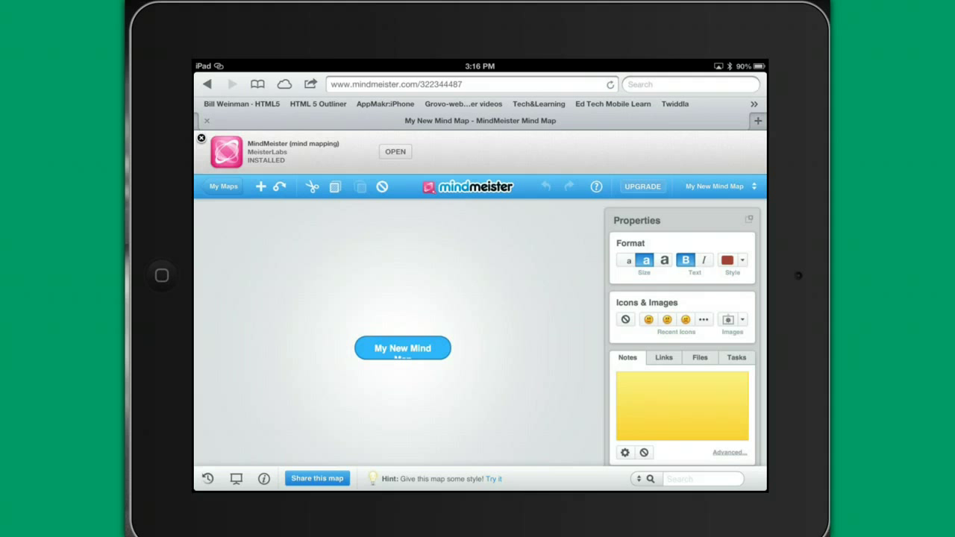
{"action": "left_click", "coordinate": [416, 349]}
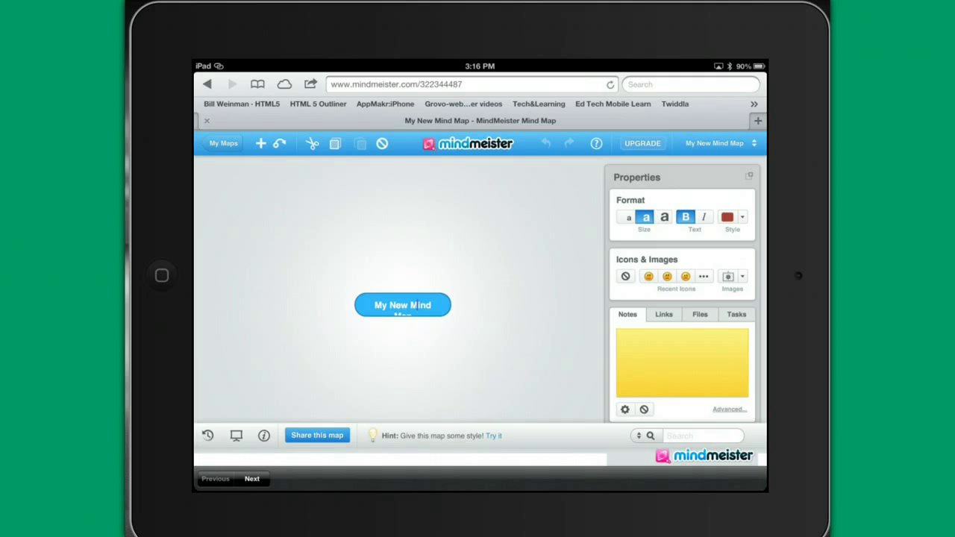
{"action": "left_click_drag", "start_coordinate": [345, 305], "coordinate": [395, 304]}
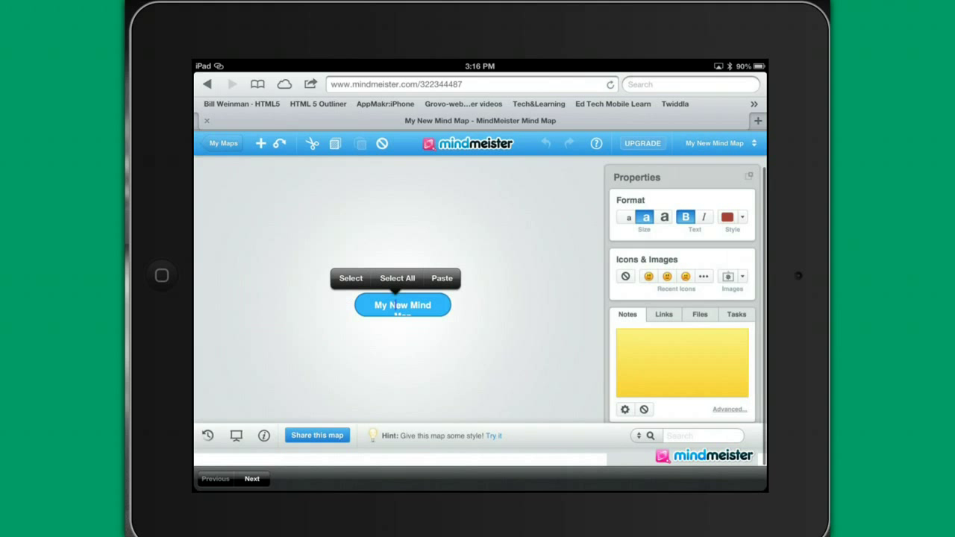
{"action": "left_click", "coordinate": [351, 277]}
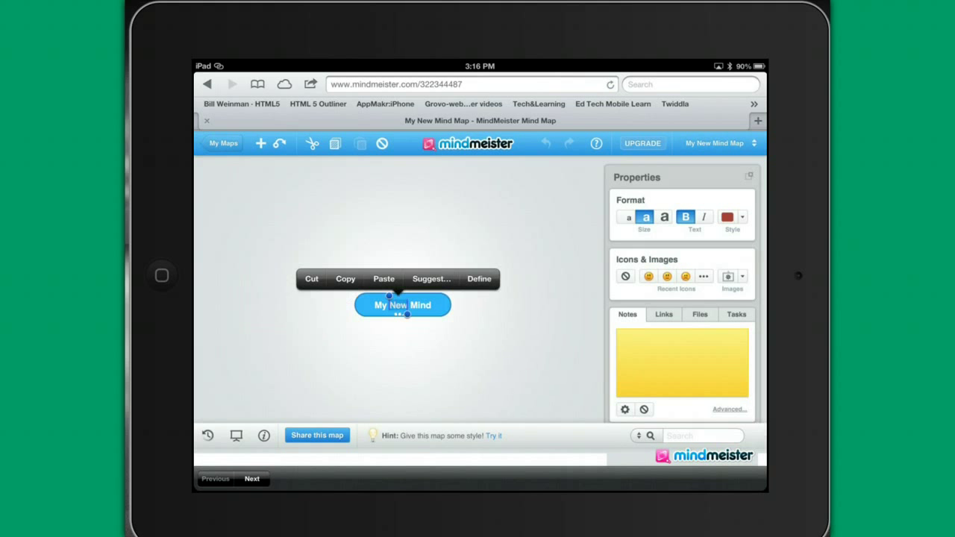
{"action": "left_click", "coordinate": [401, 305]}
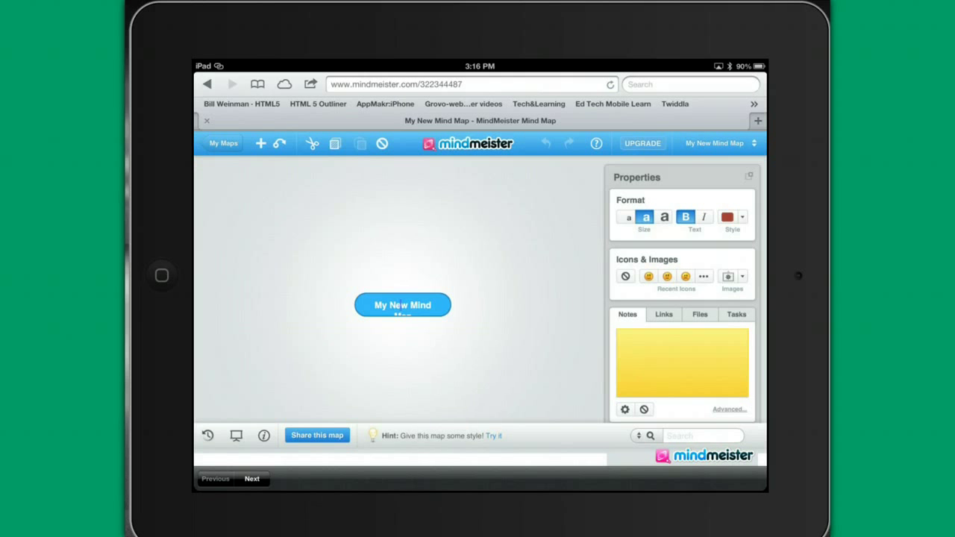
Add a subtopic named "step 1" to the My New Mind Map central topic
{"action": "key", "text": "Tab"}
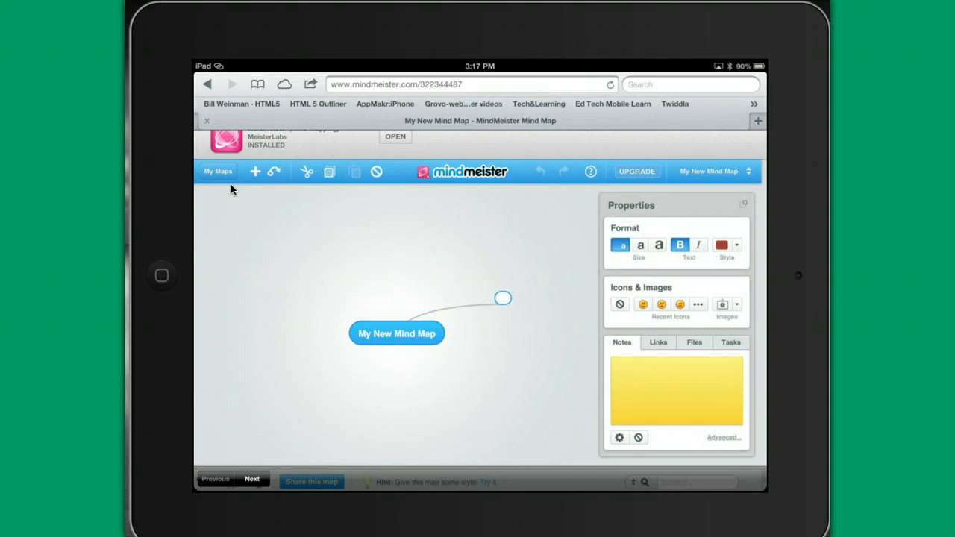
{"action": "type", "text": "step 1"}
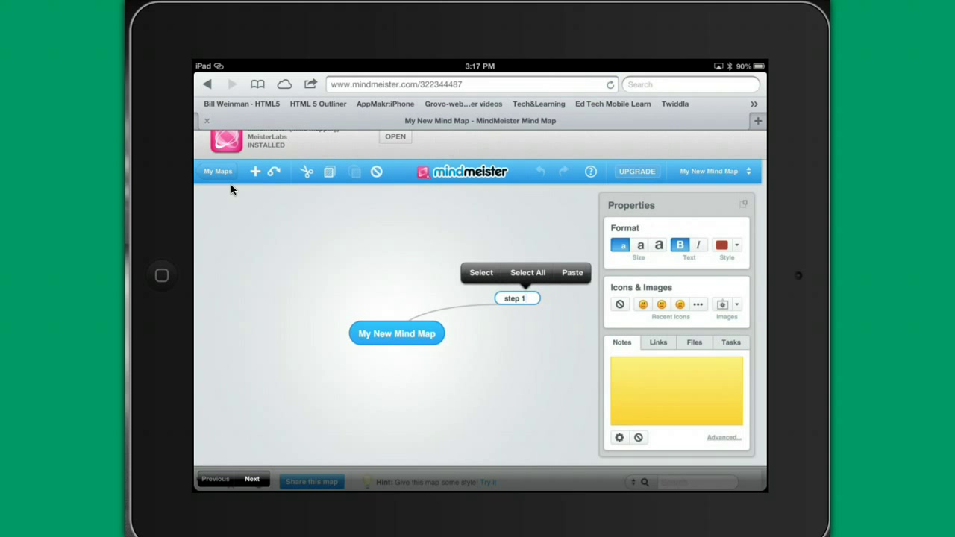
{"action": "key", "text": "Return"}
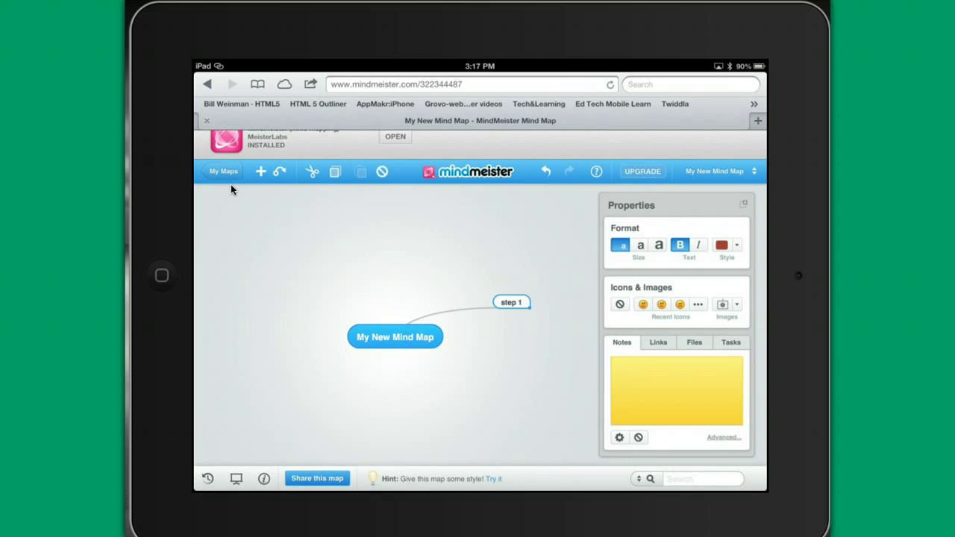
Add a child topic named "jit inventory" under step 1
{"action": "key", "text": "Tab"}
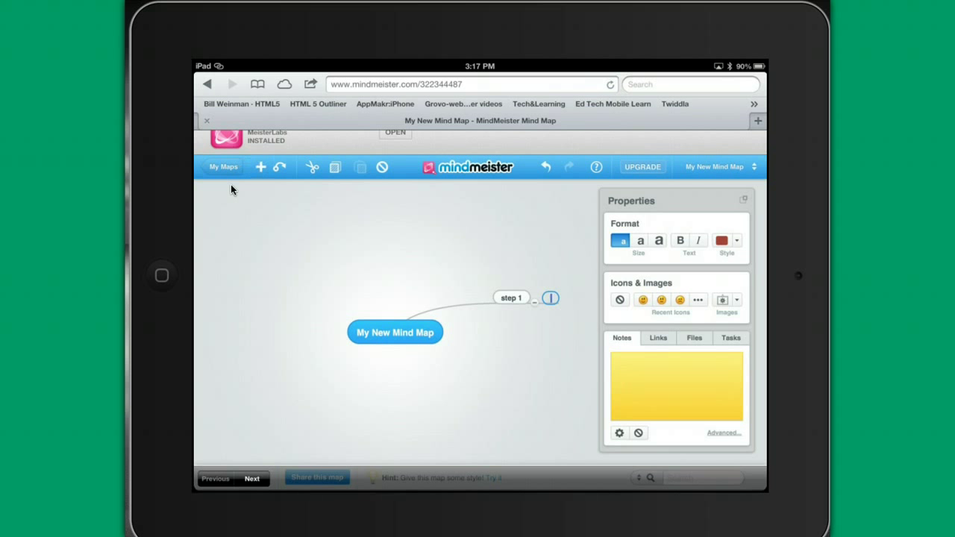
{"action": "type", "text": "1"}
{"action": "type", "text": "it in"}
{"action": "type", "text": "ventory"}
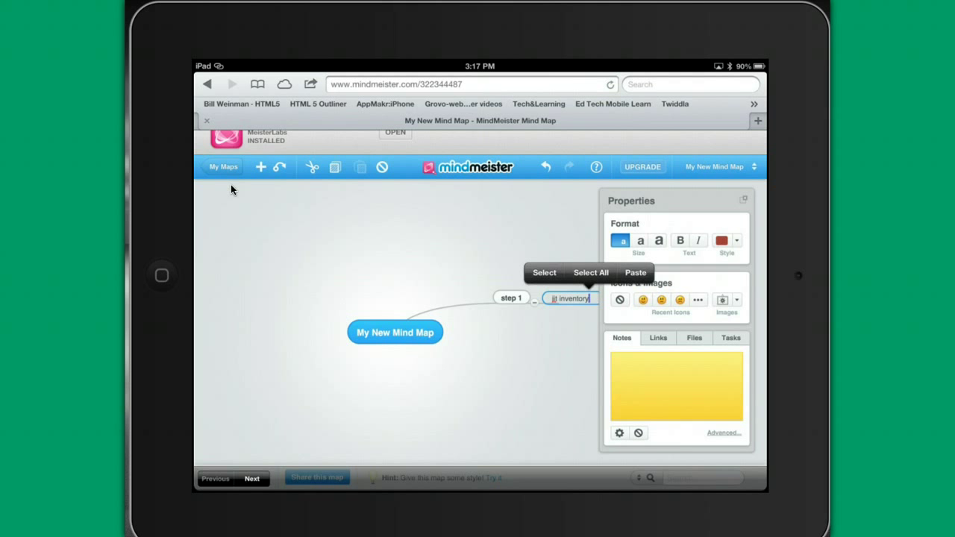
{"action": "key", "text": "Return"}
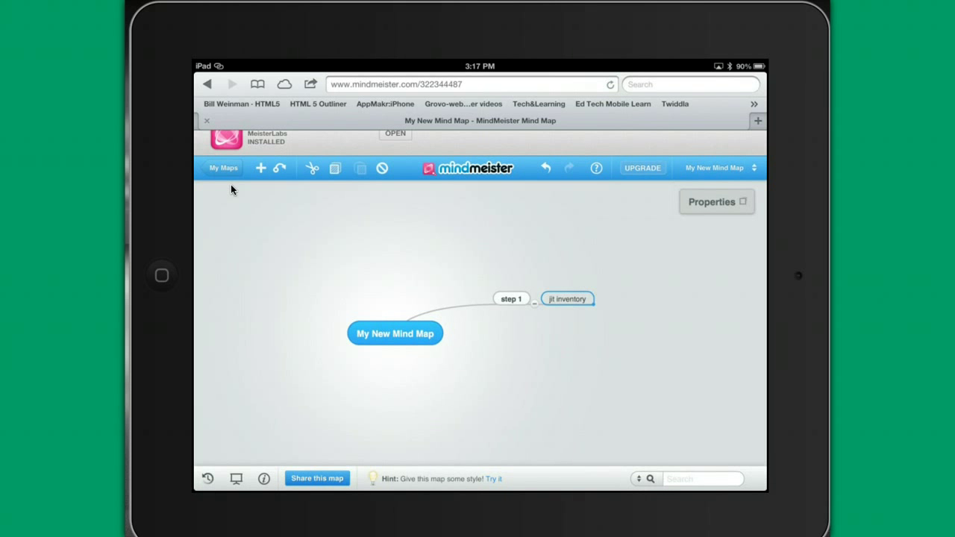
{"action": "key", "text": "Tab"}
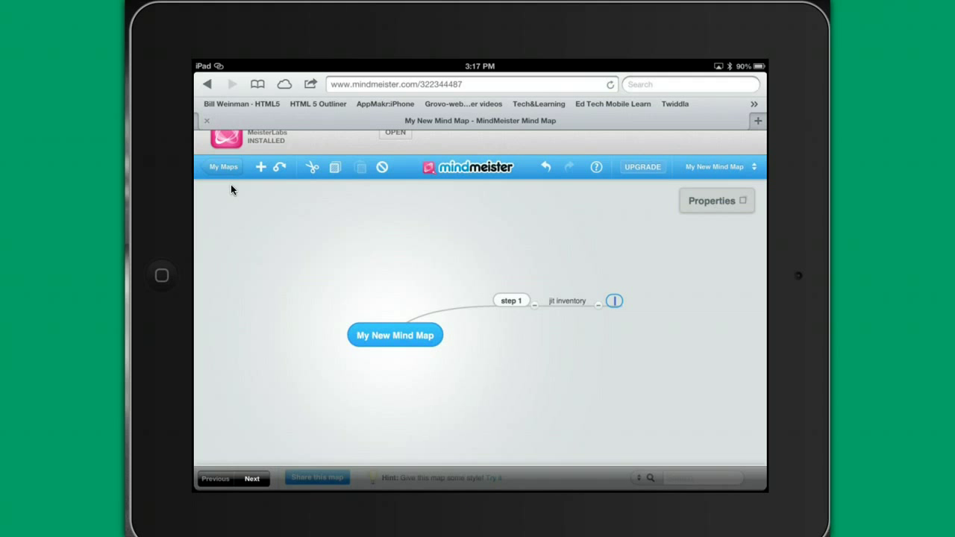
{"action": "key", "text": "Escape"}
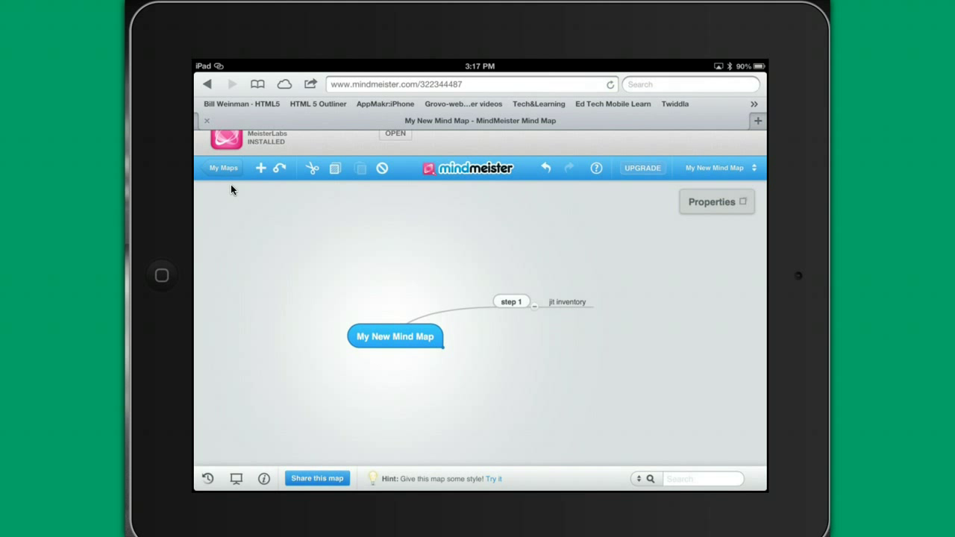
{"action": "key", "text": "Tab"}
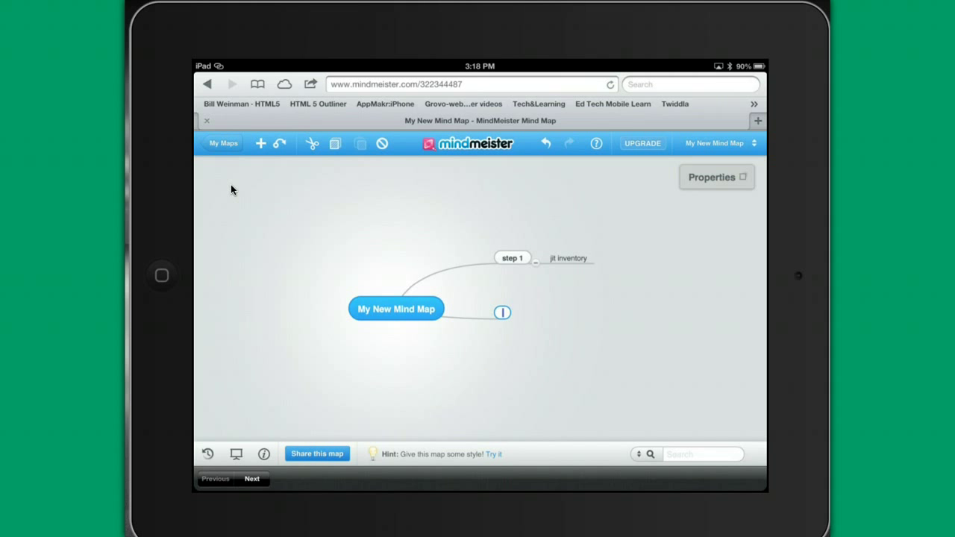
{"action": "key", "text": "Escape"}
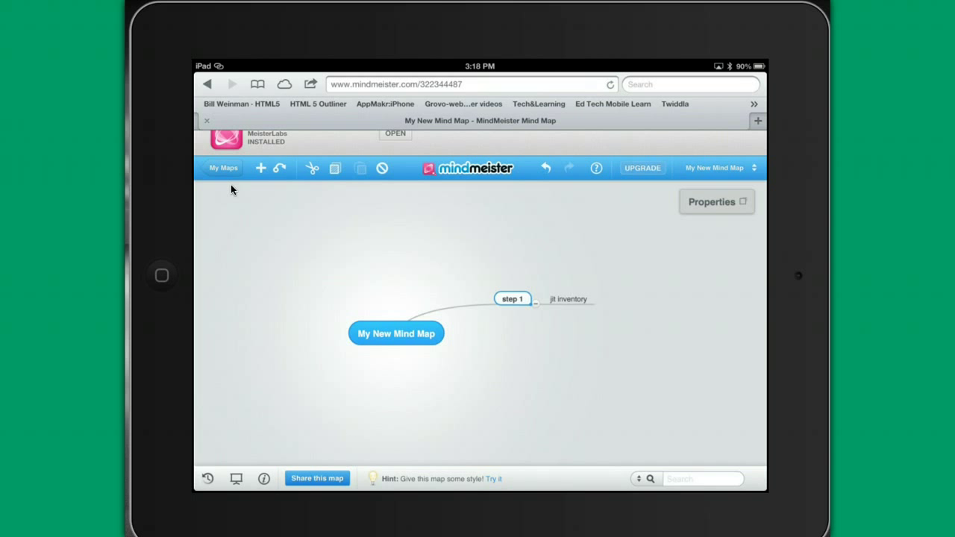
Add a second child topic named "testing" under step 1, beside jit inventory
{"action": "key", "text": "Tab"}
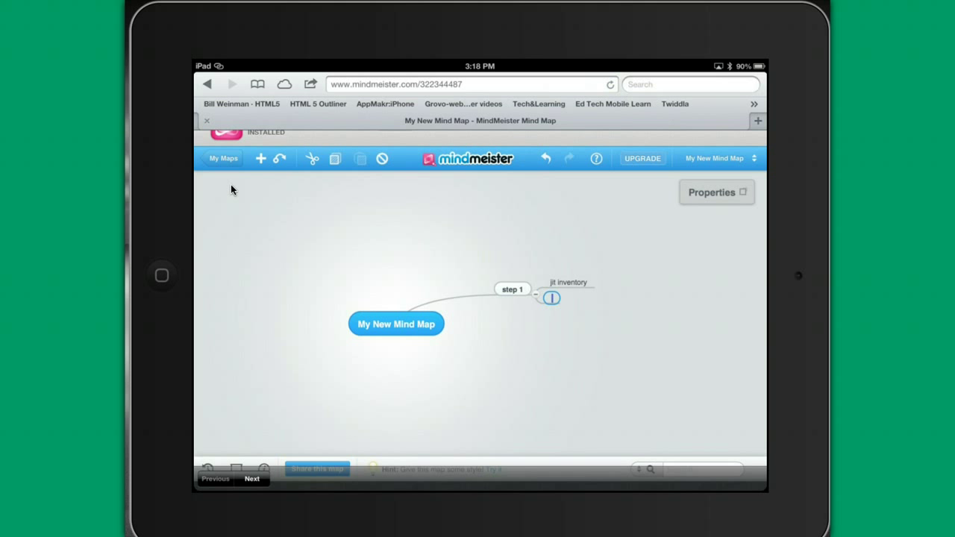
{"action": "type", "text": "ttestte"}
{"action": "key", "text": "BackSpace"}
{"action": "key", "text": "BackSpace"}
{"action": "key", "text": "BackSpace"}
{"action": "key", "text": "BackSpace"}
{"action": "key", "text": "BackSpace"}
{"action": "key", "text": "BackSpace"}
{"action": "type", "text": "esting"}
Add a child topic named "background" under the testing topic
{"action": "key", "text": "Tab"}
{"action": "type", "text": "background"}
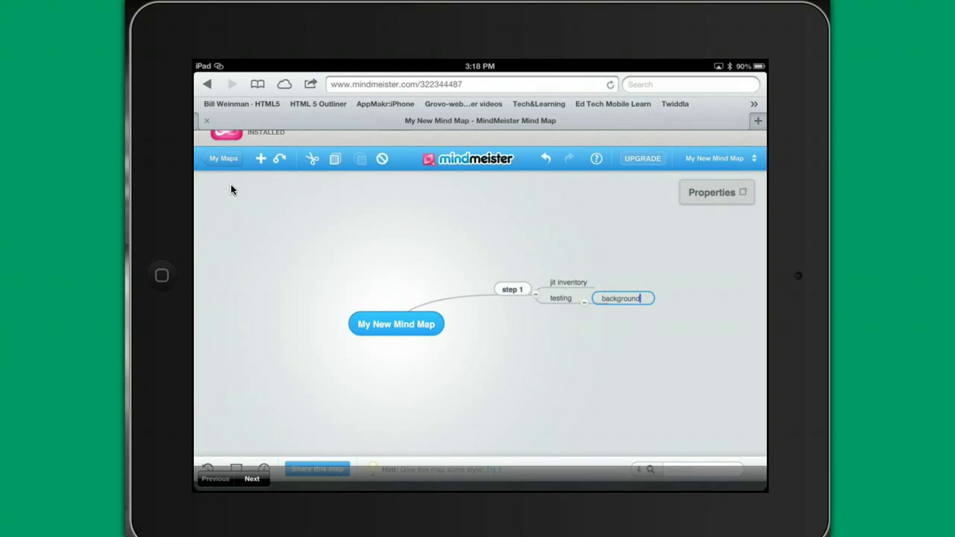
{"action": "key", "text": "Tab"}
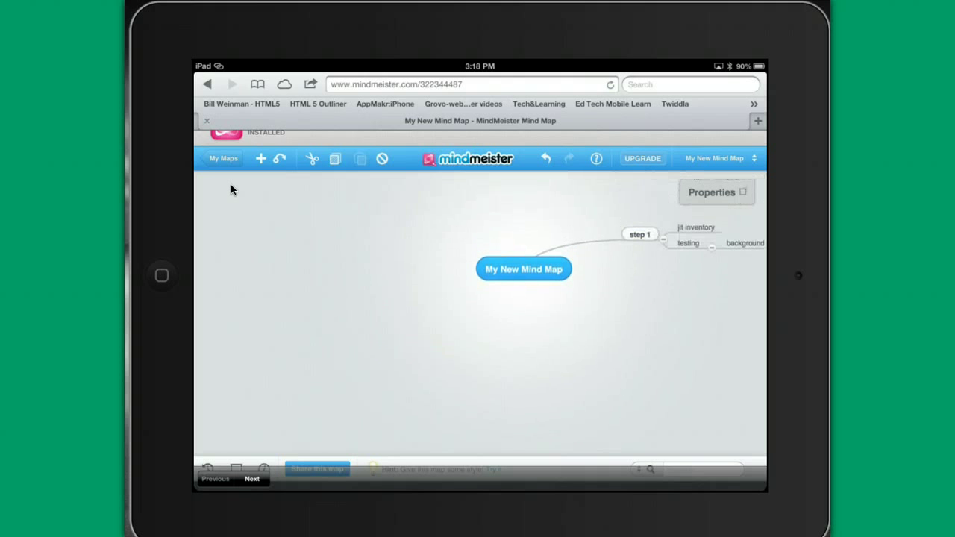
Set the map's sharing to Shared and open the invitation form for adding people
{"action": "key", "text": "Tab"}
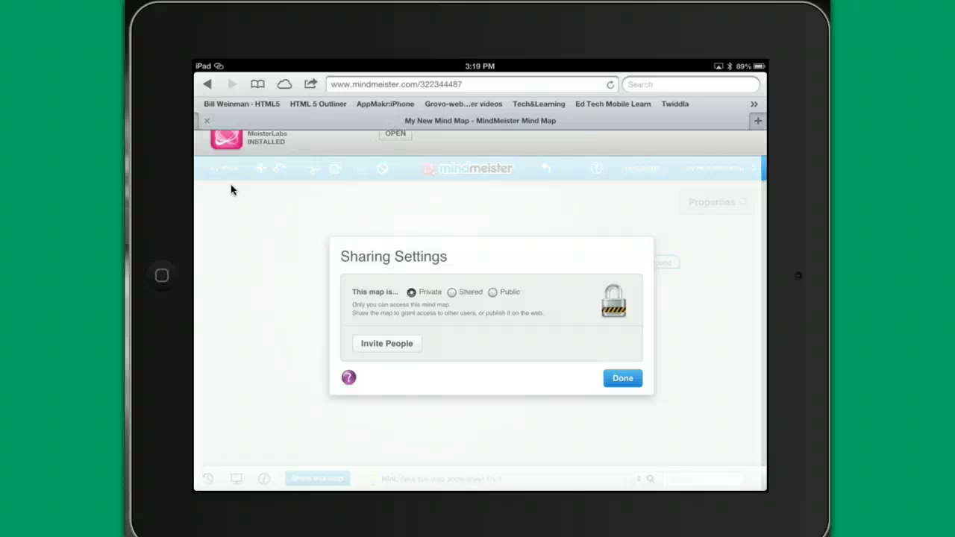
{"action": "left_click", "coordinate": [451, 291]}
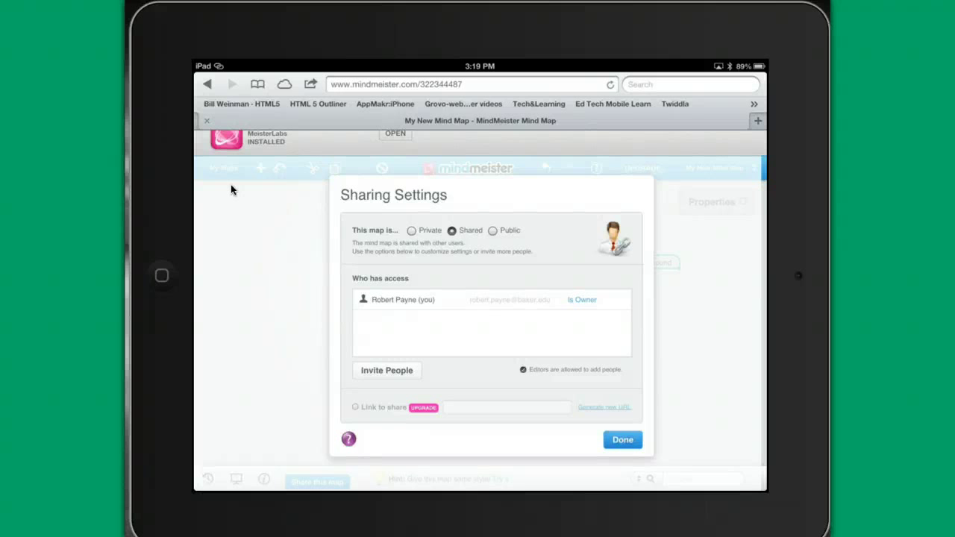
{"action": "left_click", "coordinate": [386, 370]}
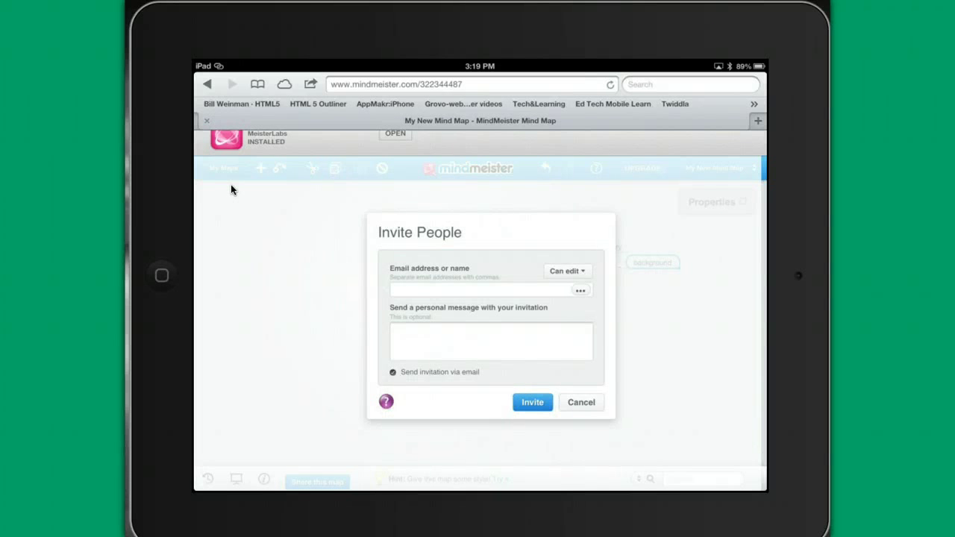